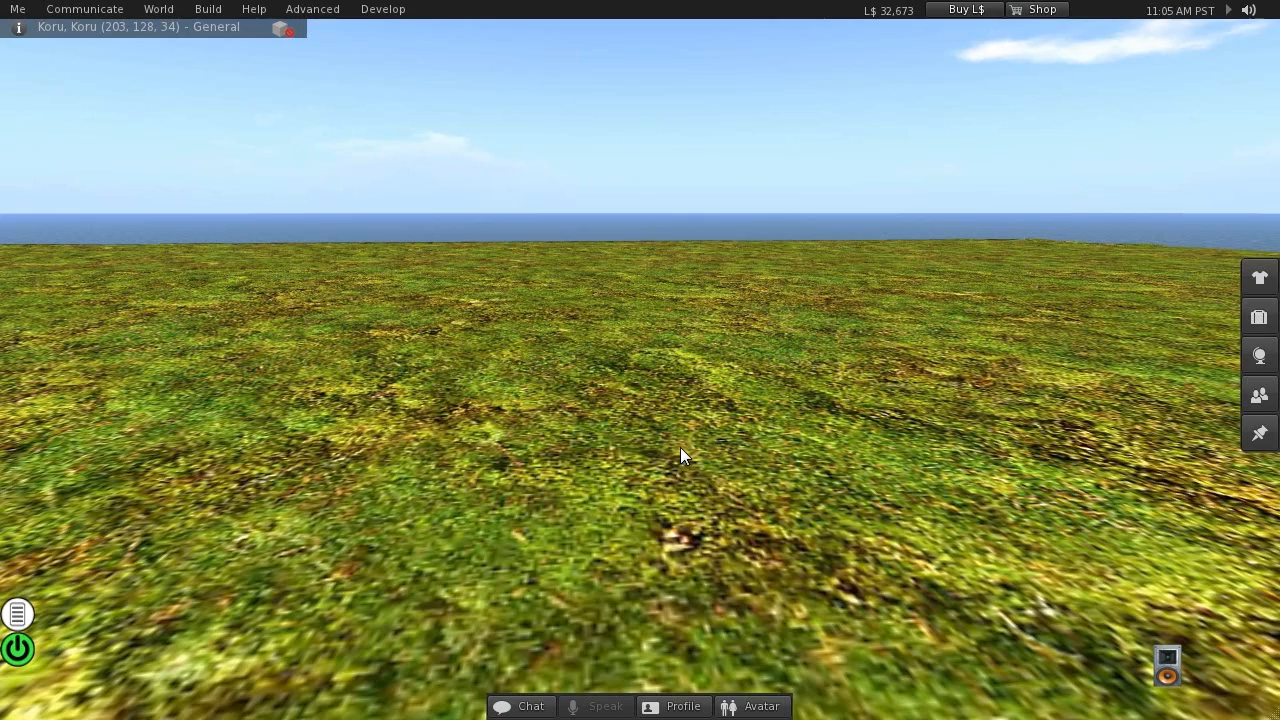
Create a box prim on the grass ahead and raise it to about Z 34.07
key("ctrl+b")
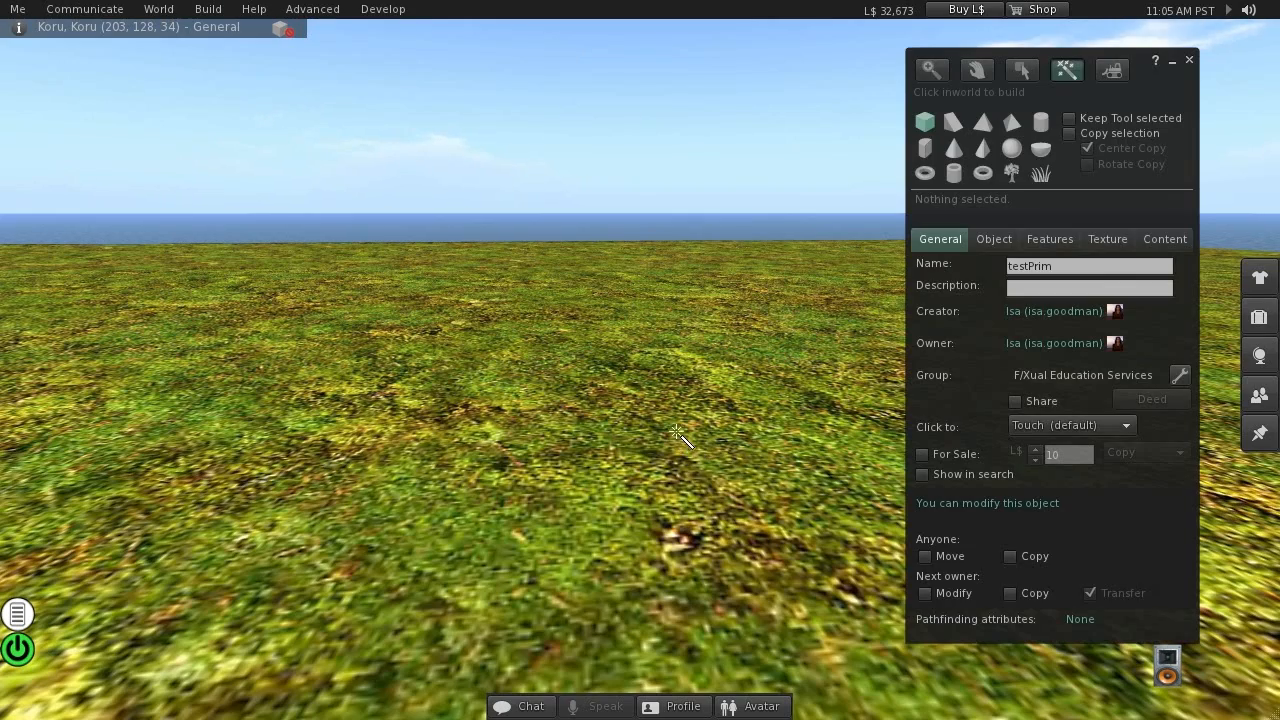
left_click(652, 384)
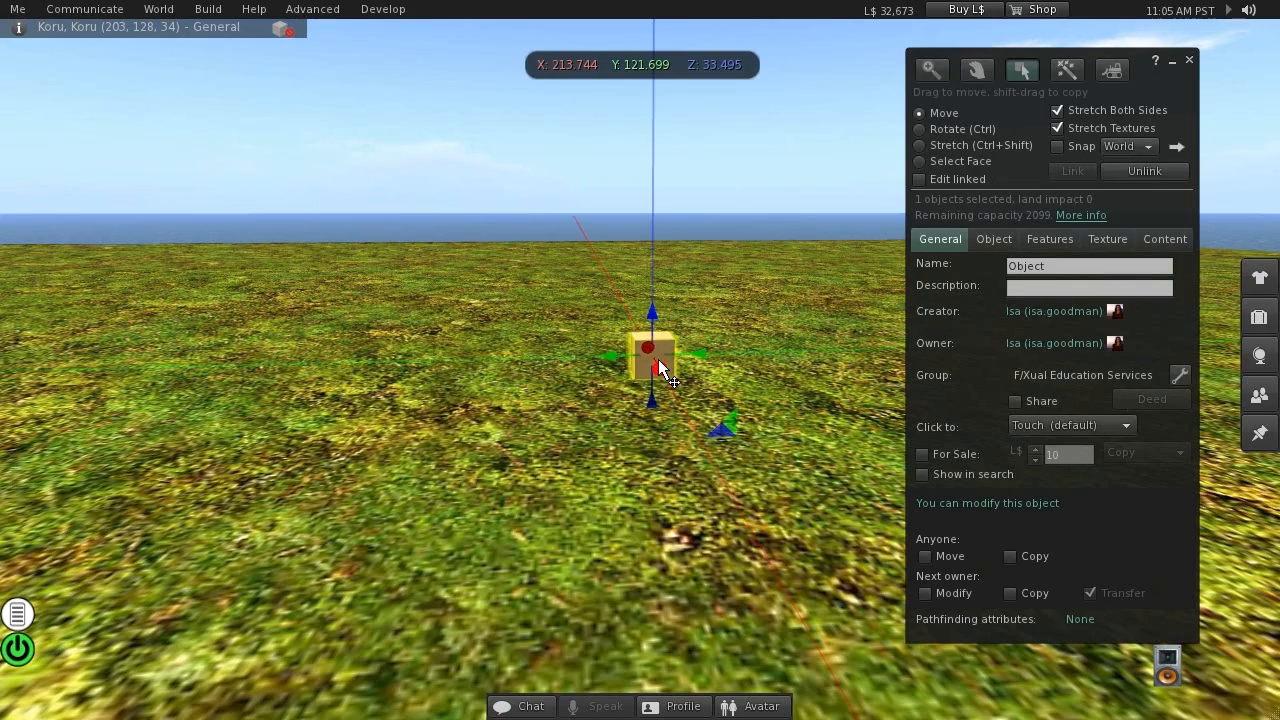
key("ctrl+b")
mouse_move(658, 359)
left_mouse_down("alt")
mouse_move(656, 335)
mouse_move(653, 362)
left_mouse_up("alt")
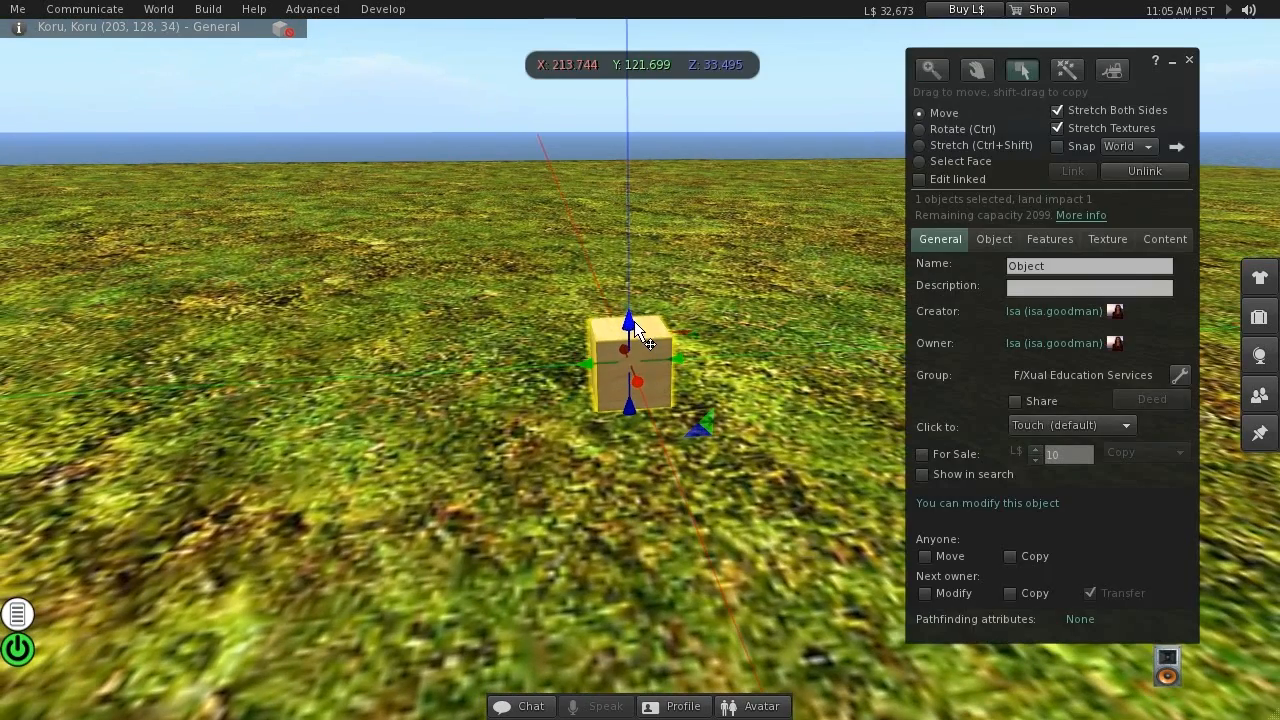
left_click_drag(632, 318, 632, 235)
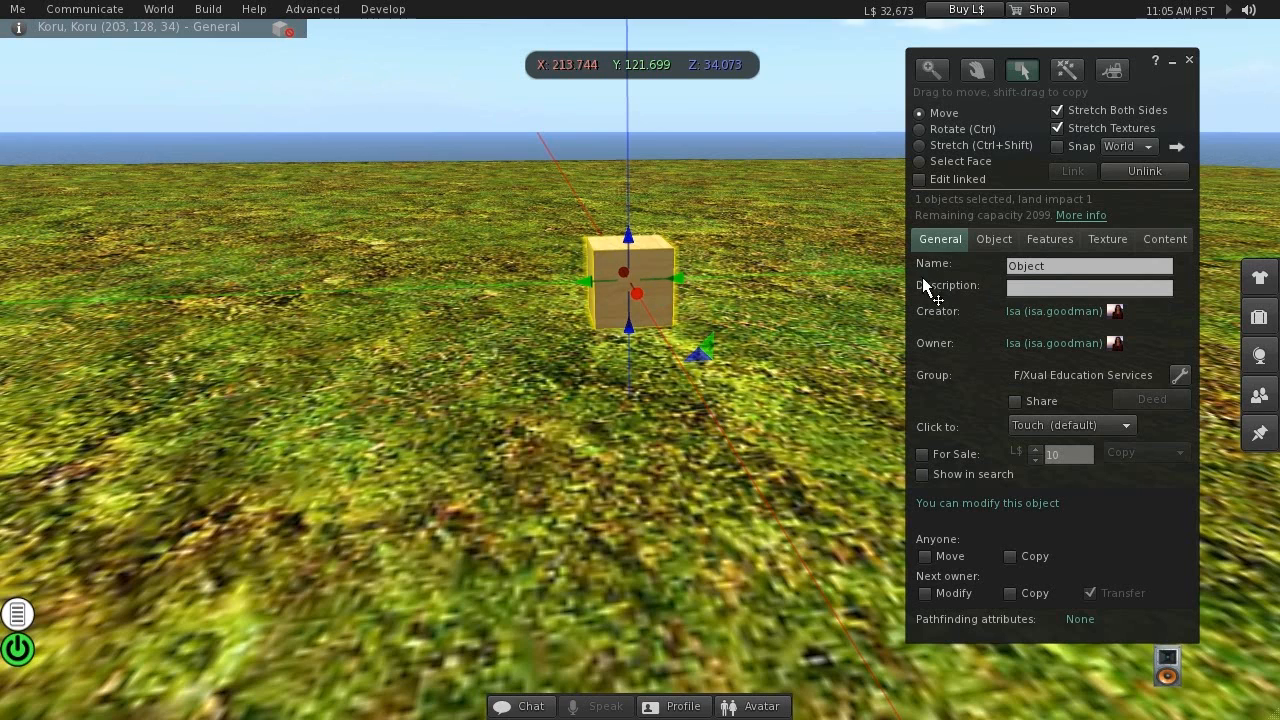
Name the box testPrim
left_click(1042, 267)
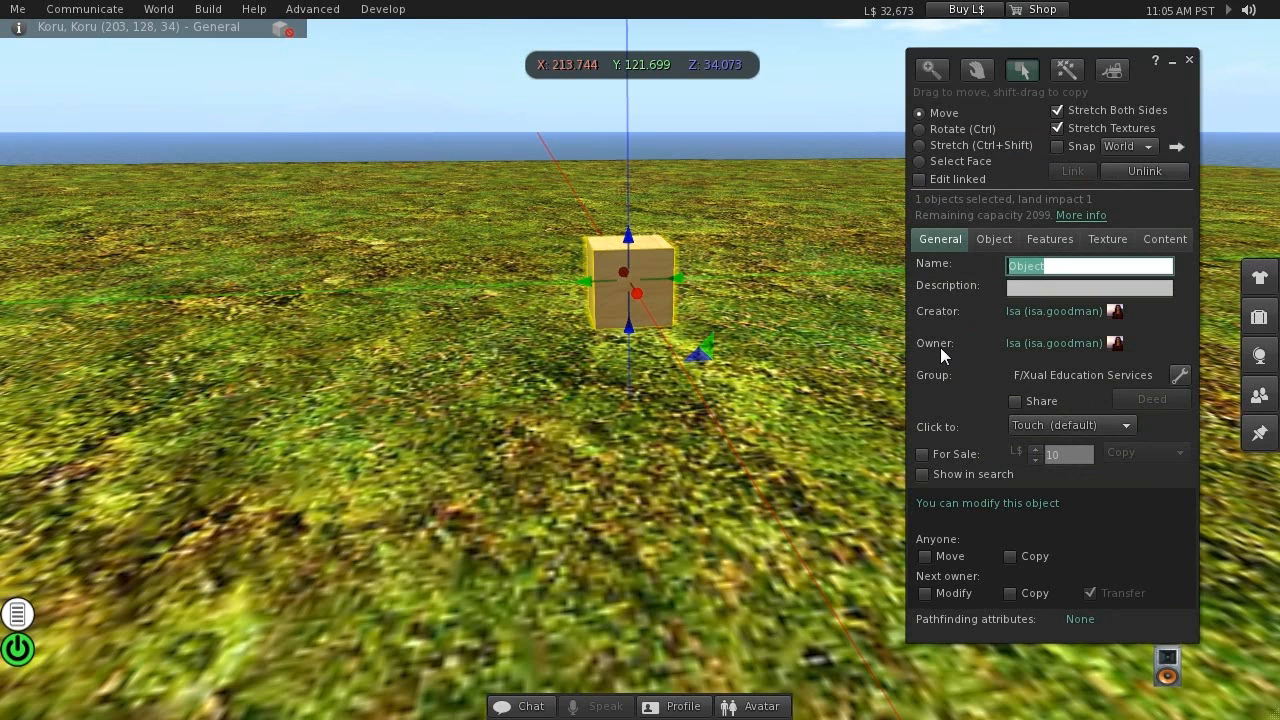
type("testPrim")
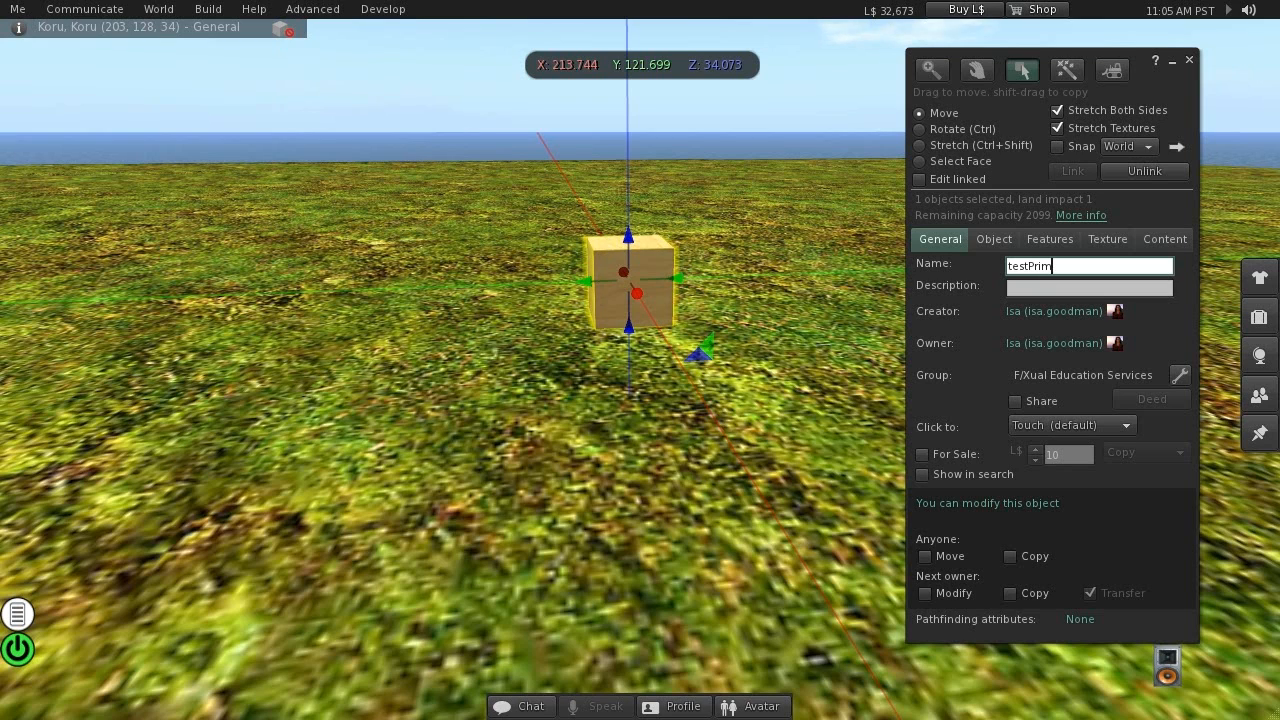
key("Return")
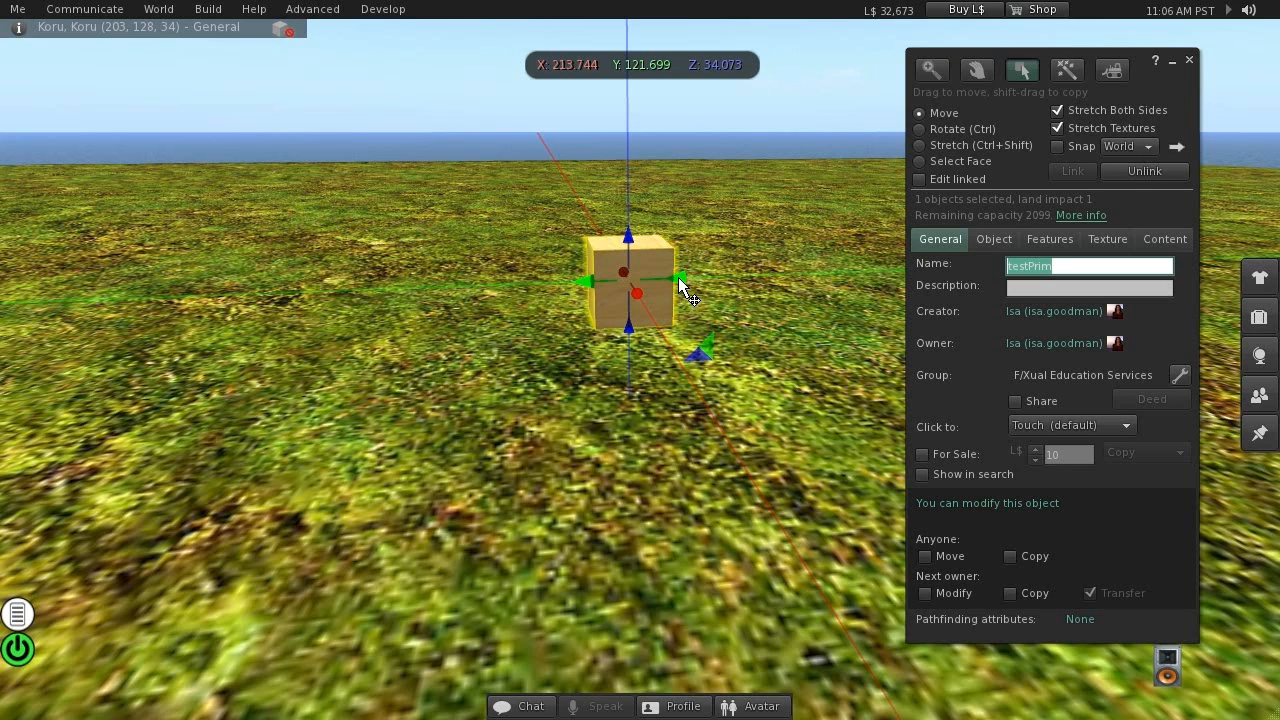
Duplicate the box along the Y axis to about Y 120.77 and clear the selection
left_click_drag(678, 282, 806, 253, "shift")
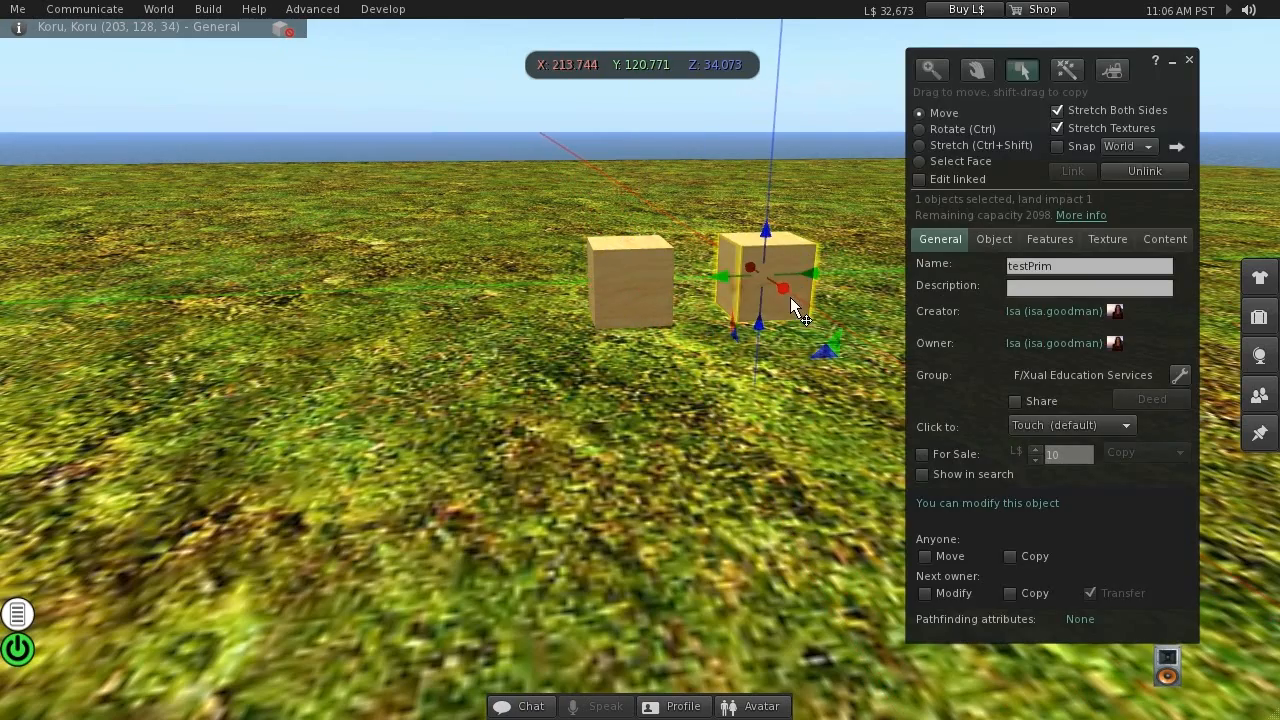
left_click_drag(749, 284, 640, 371, "ctrl+alt")
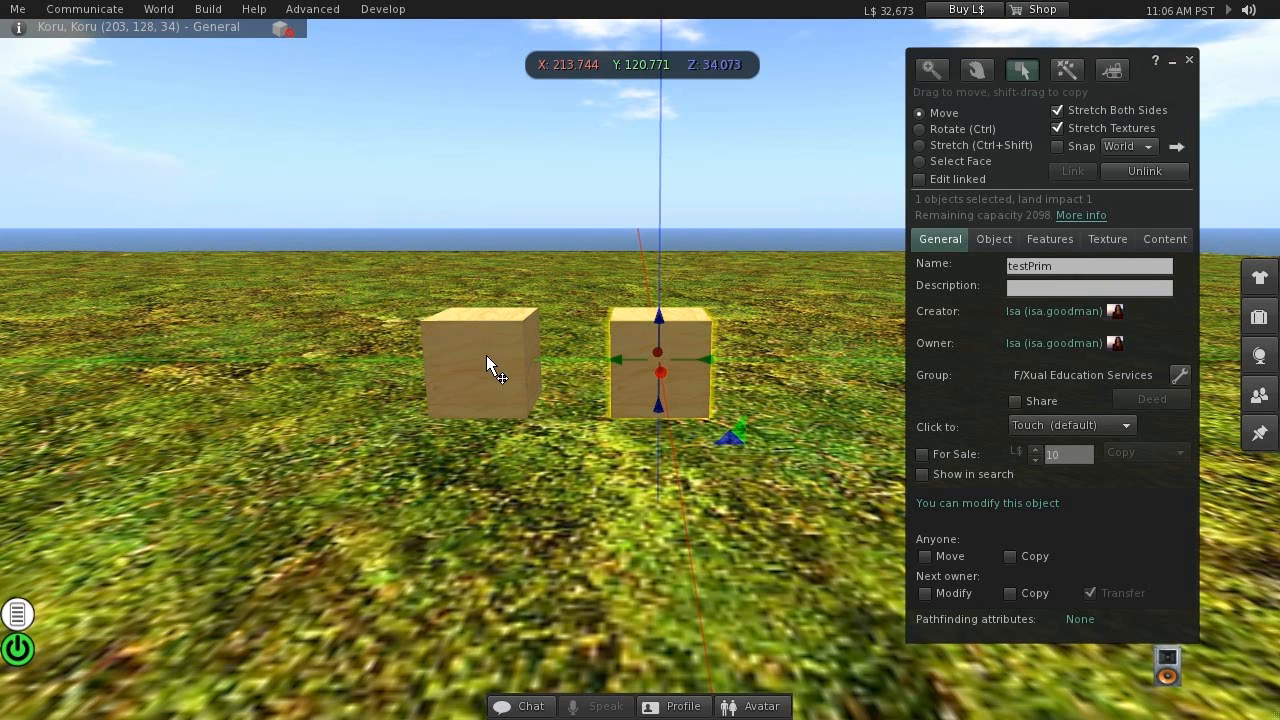
left_click(590, 455)
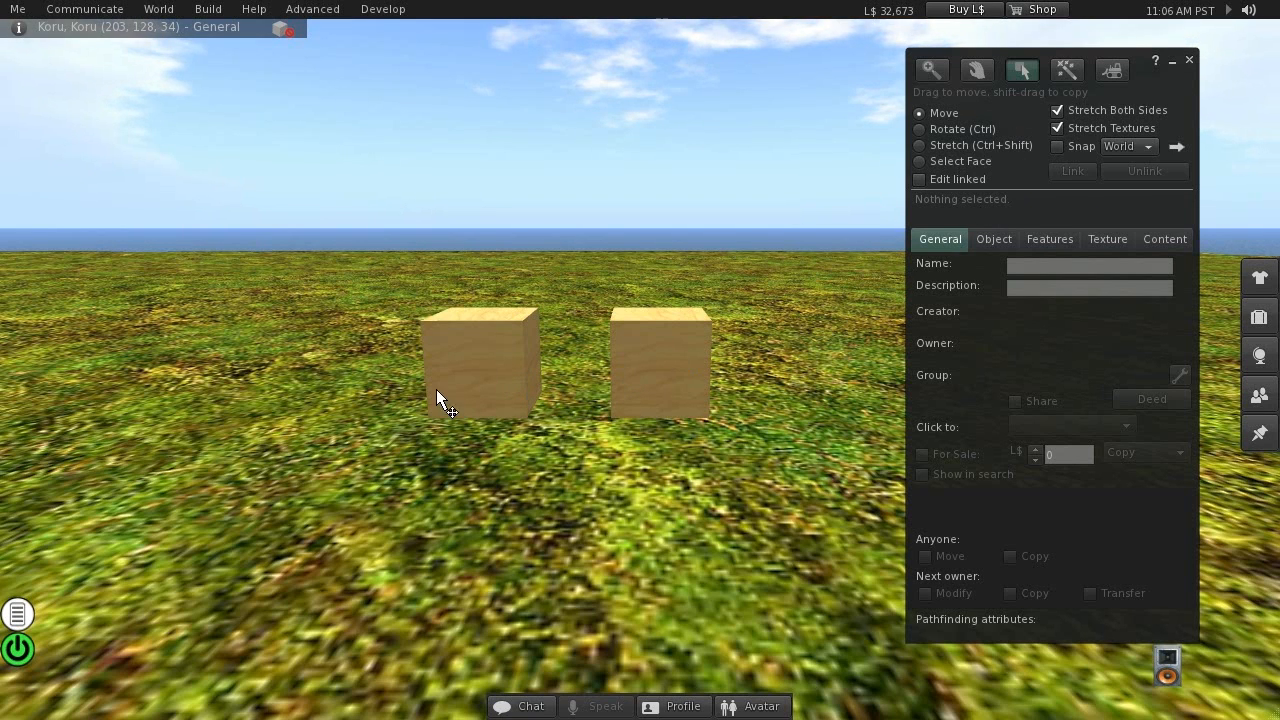
Link the two boxes into one object and raise the linked pair to about Z 34.12
left_click(478, 367)
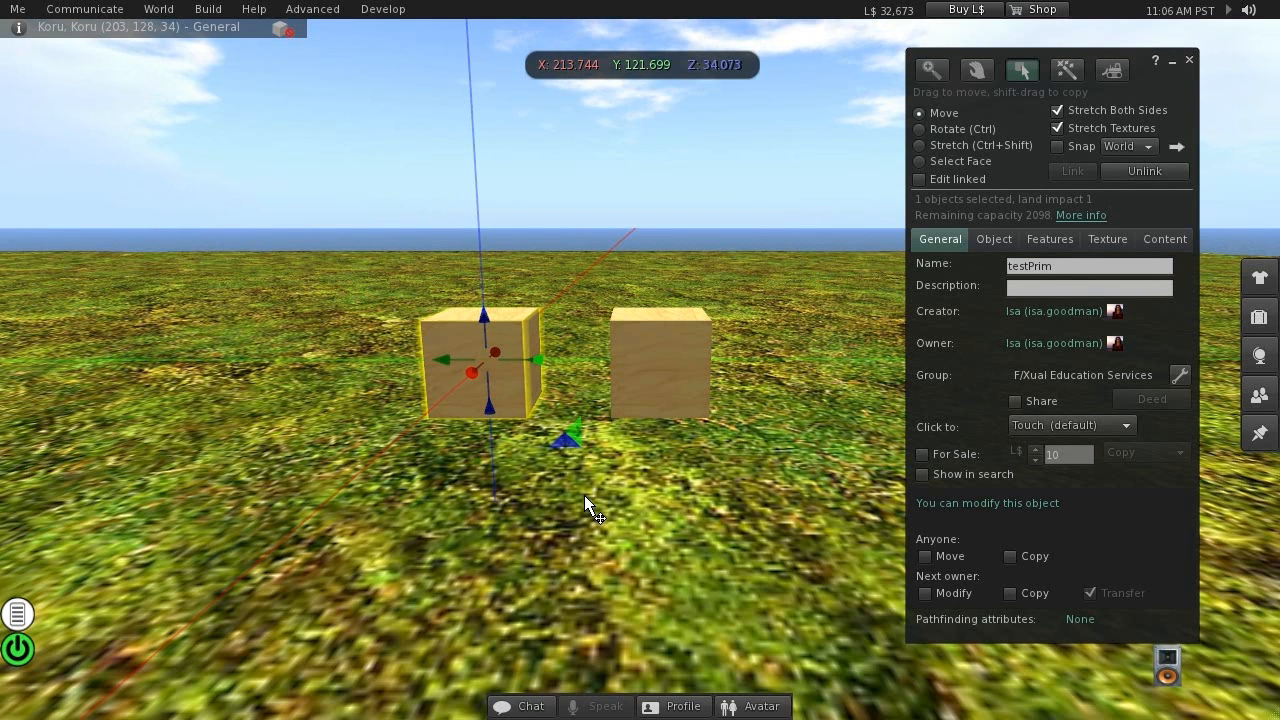
left_click(672, 363, "shift")
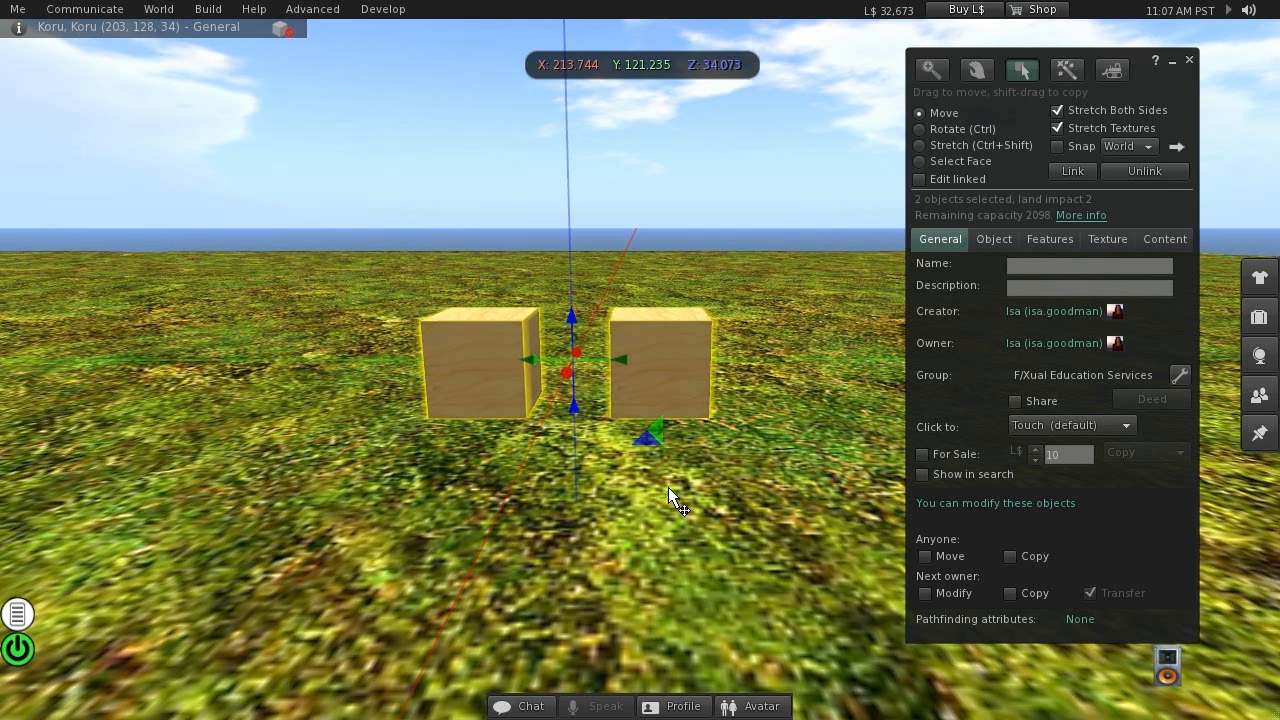
left_click(216, 10)
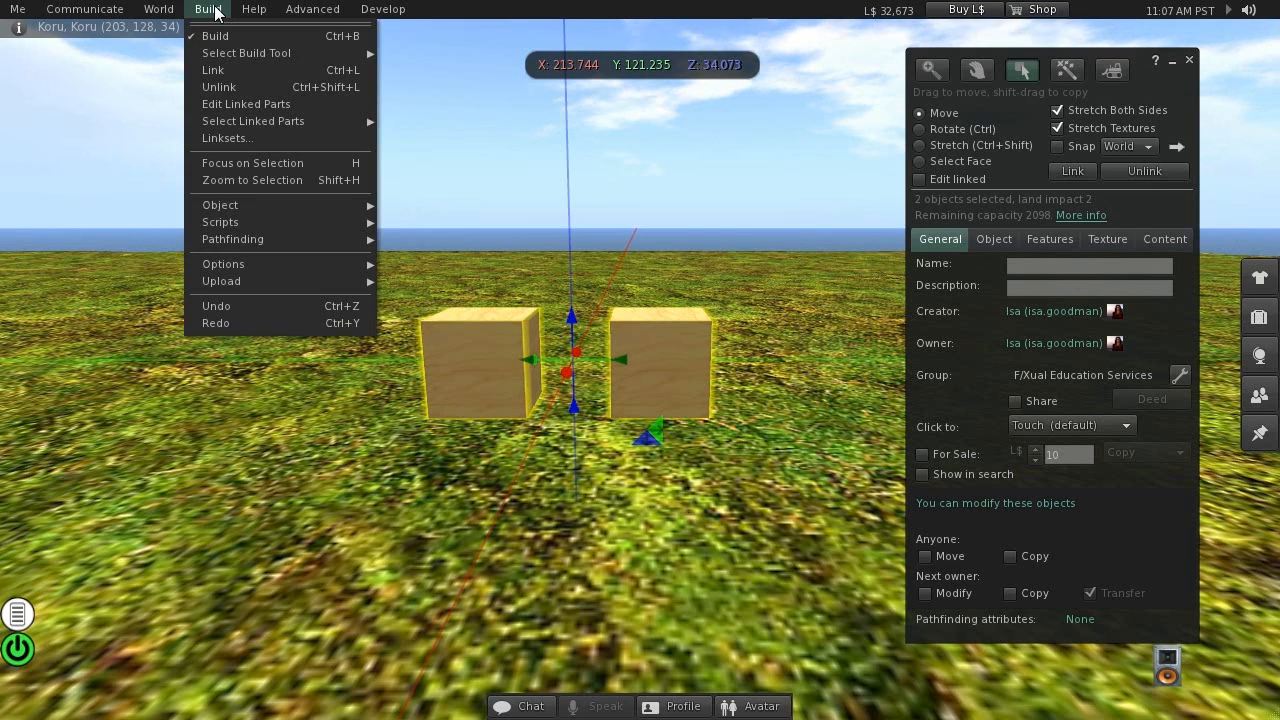
left_click(224, 71)
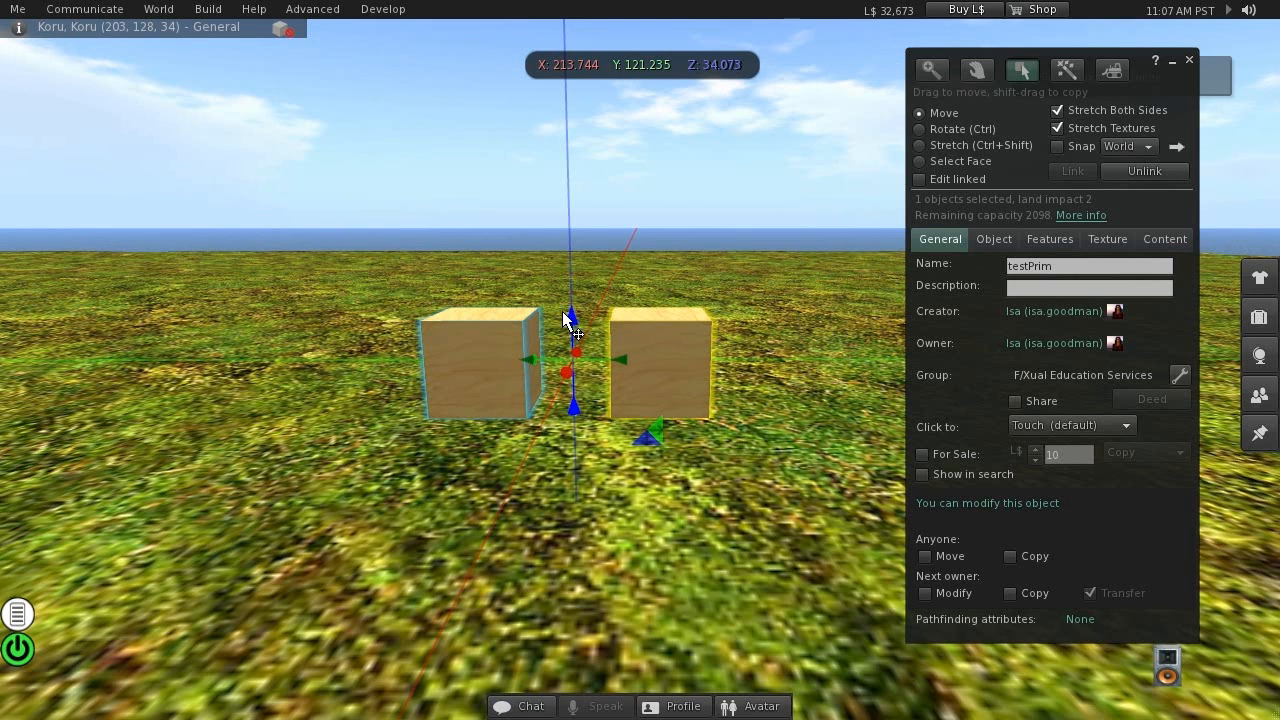
left_click_drag(566, 326, 608, 425)
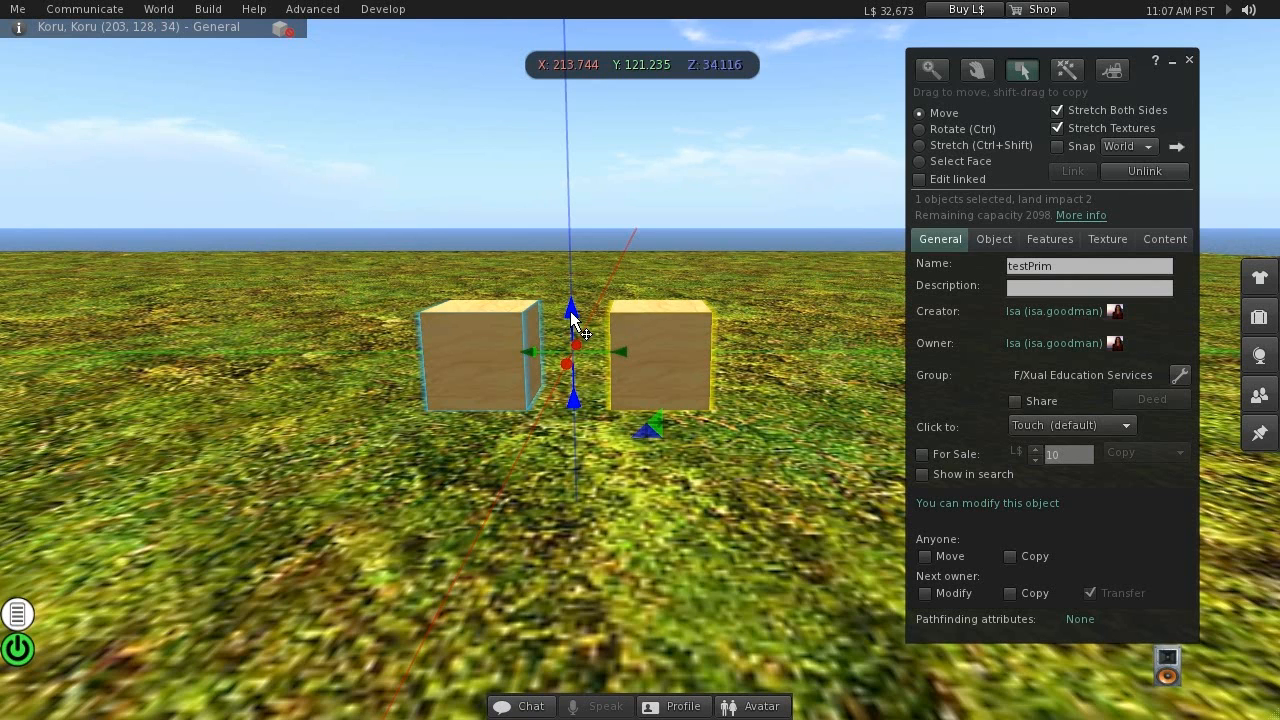
Duplicate the linked pair upward to about Z 34.98 and link both pairs into one four-box object
left_click_drag(571, 315, 594, 140, "shift")
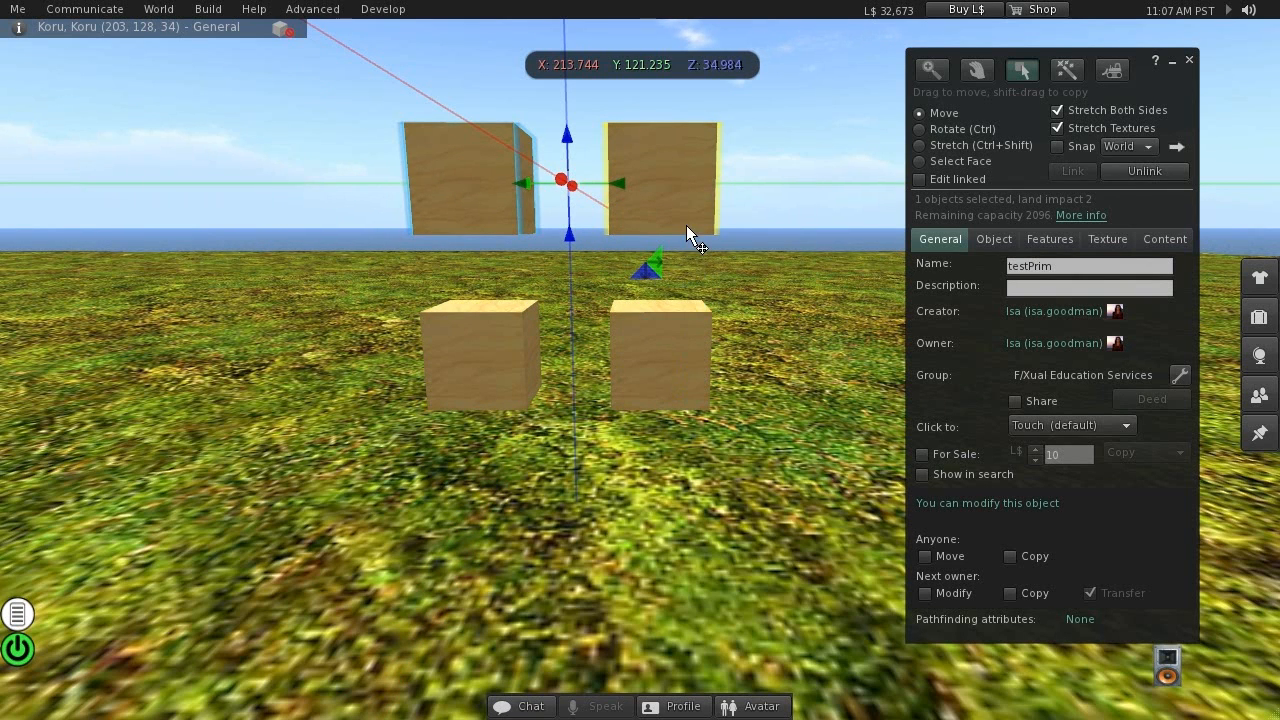
left_click(680, 347)
left_click(680, 199)
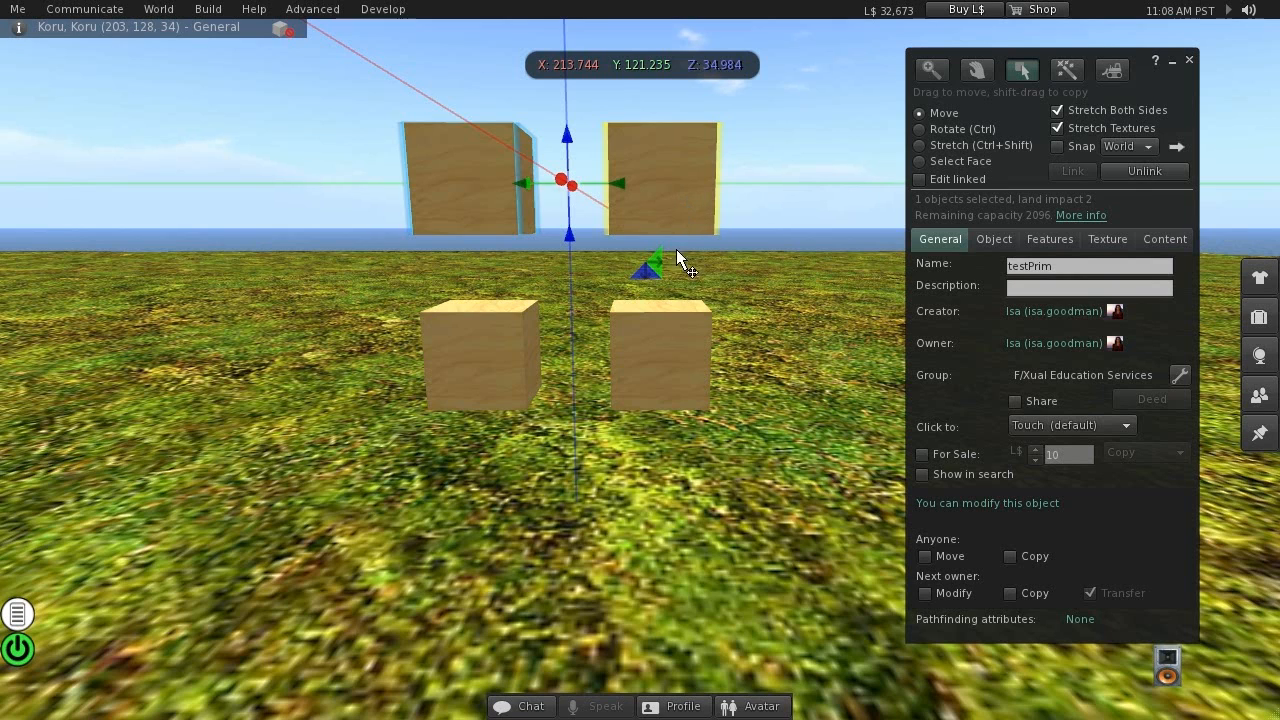
left_click(668, 372)
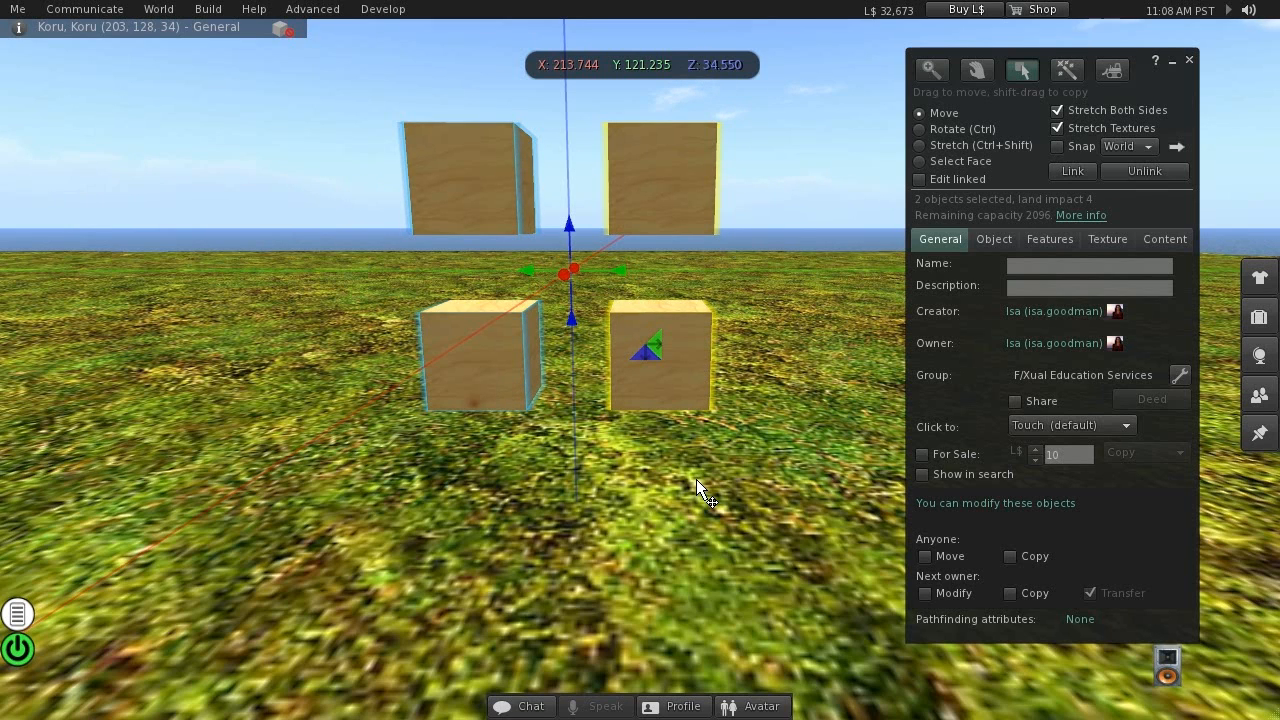
key("ctrl")
key("ctrl+l")
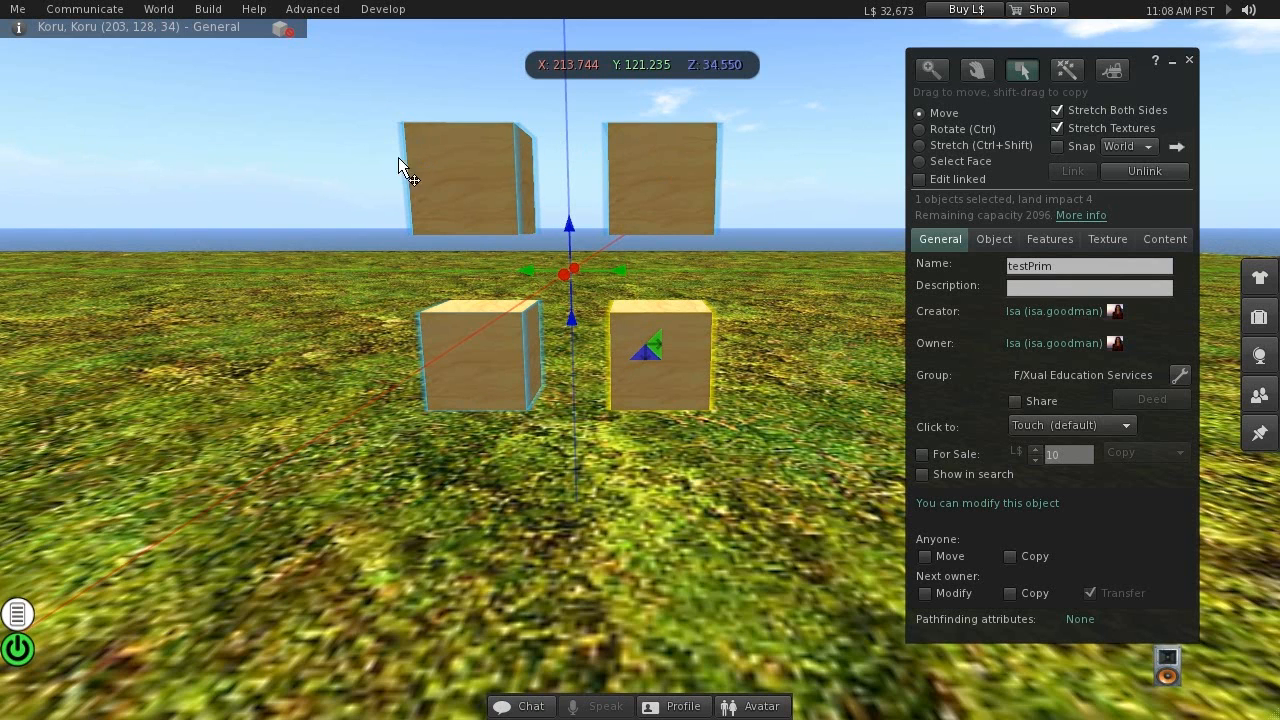
Move the four-box linked object to about Y 121.14, Z 34.59, then deselect it and close the build window
left_click_drag(578, 233, 641, 258)
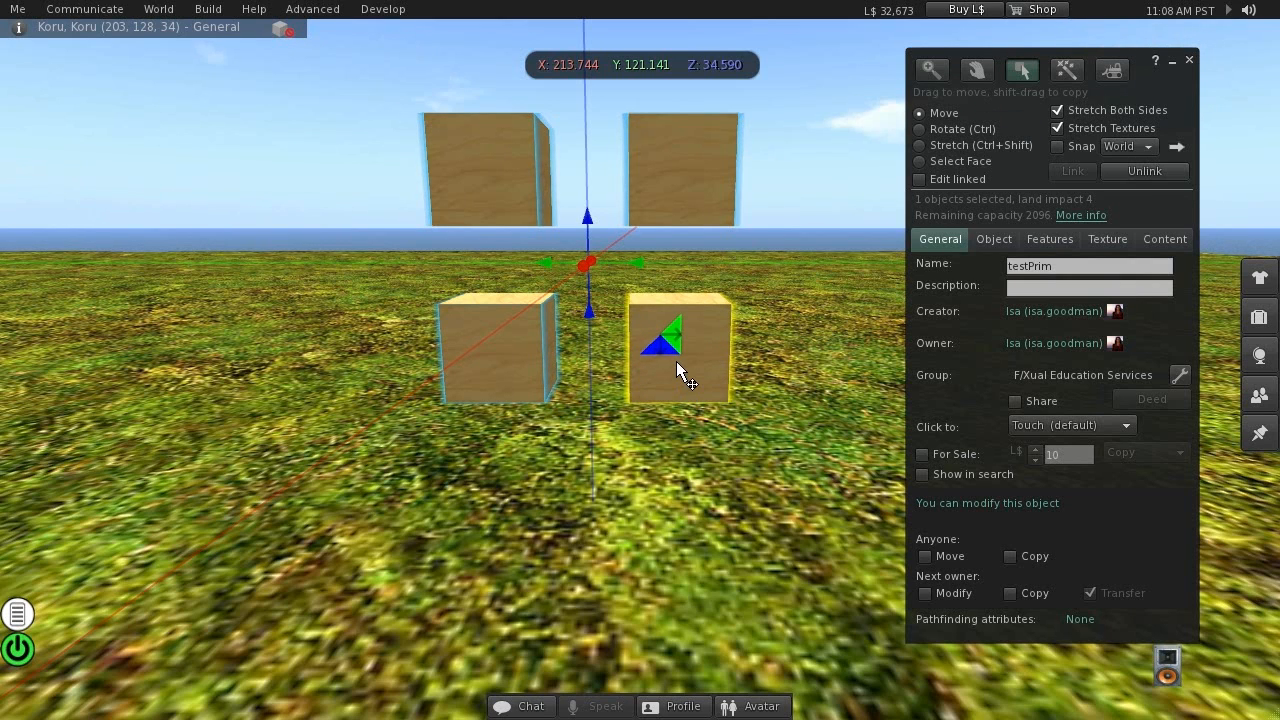
left_click(654, 487)
left_click_drag(654, 335, 670, 490, "alt")
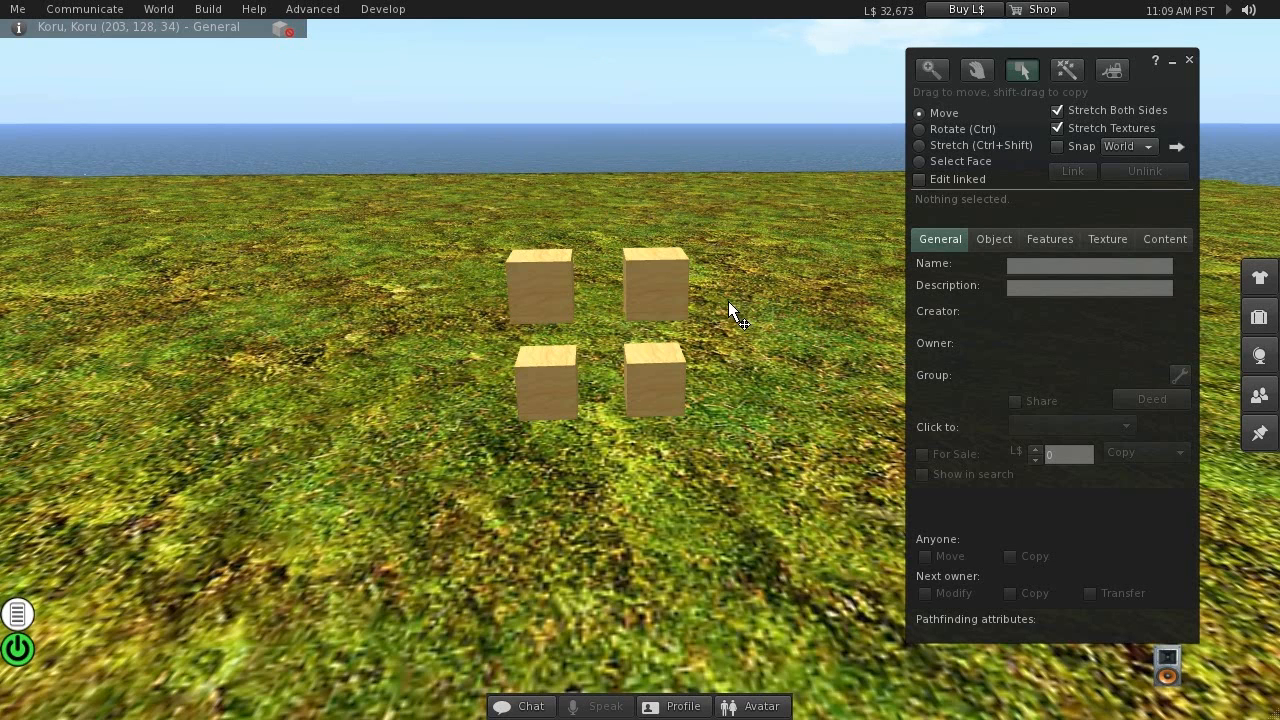
left_click(642, 285)
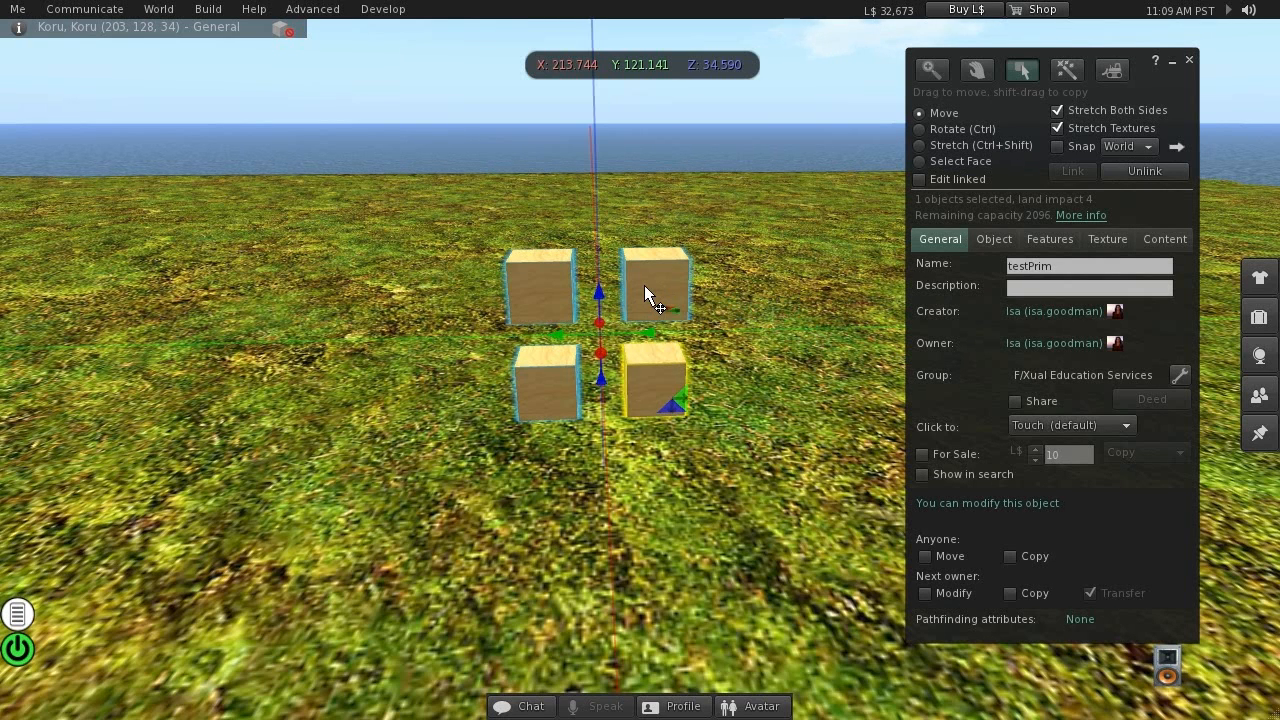
left_click(795, 333)
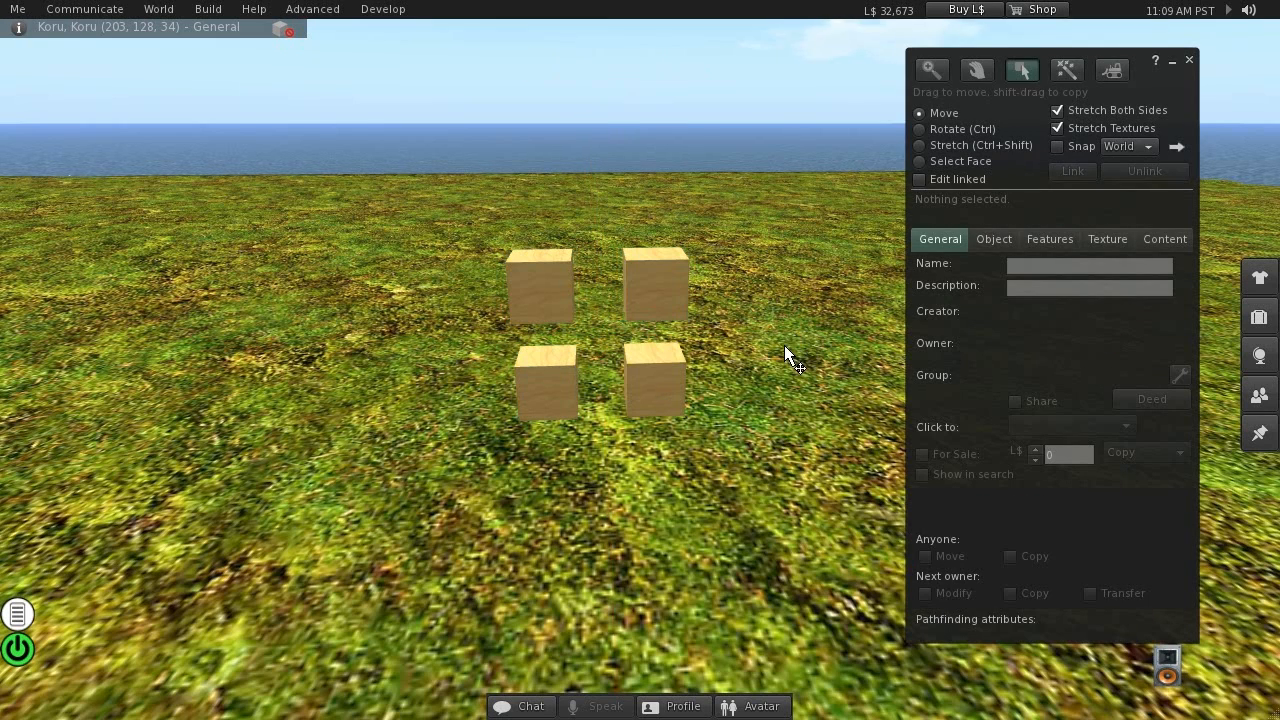
left_click(1189, 62)
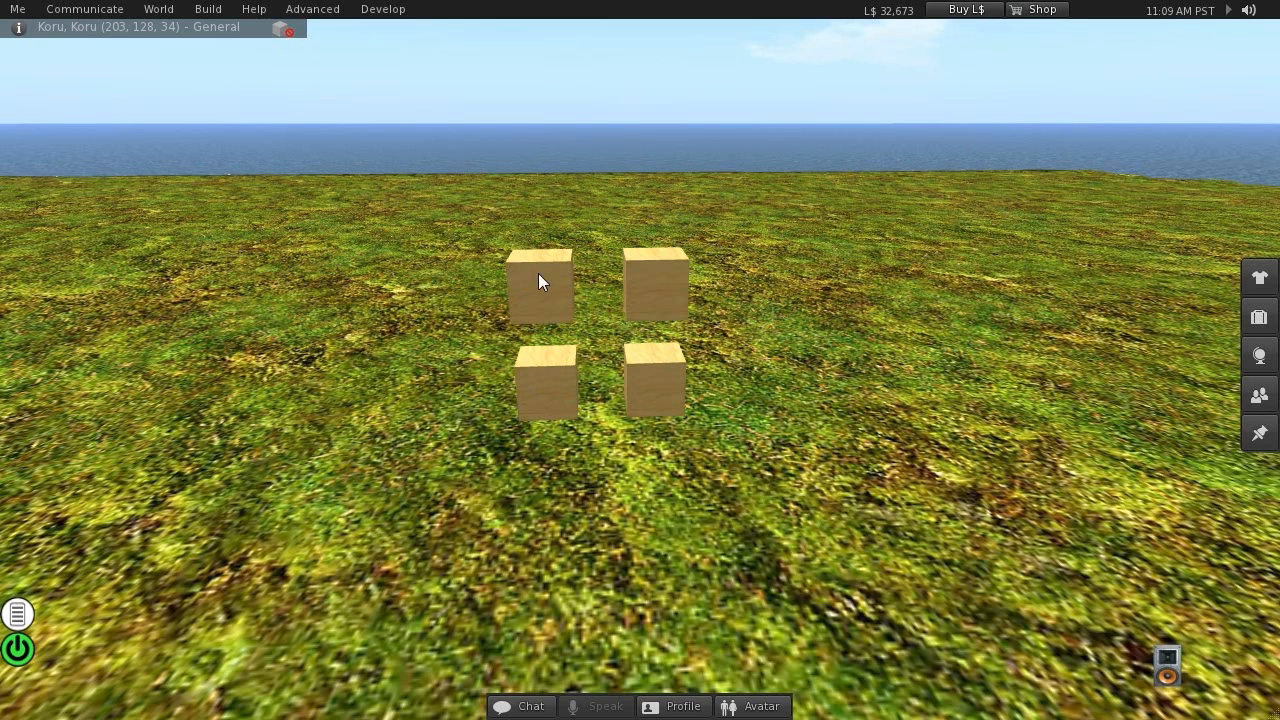
Open the four-box linked object for editing and unlink all of its boxes
right_click(648, 292)
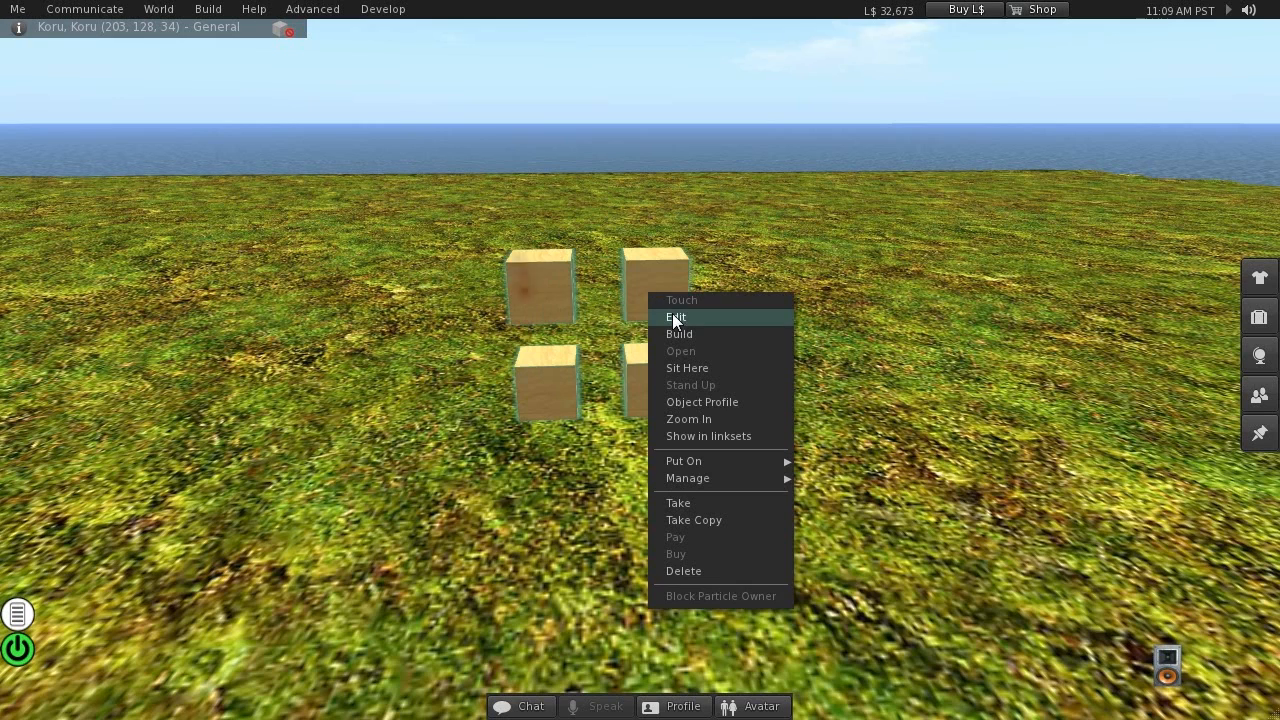
left_click(675, 318)
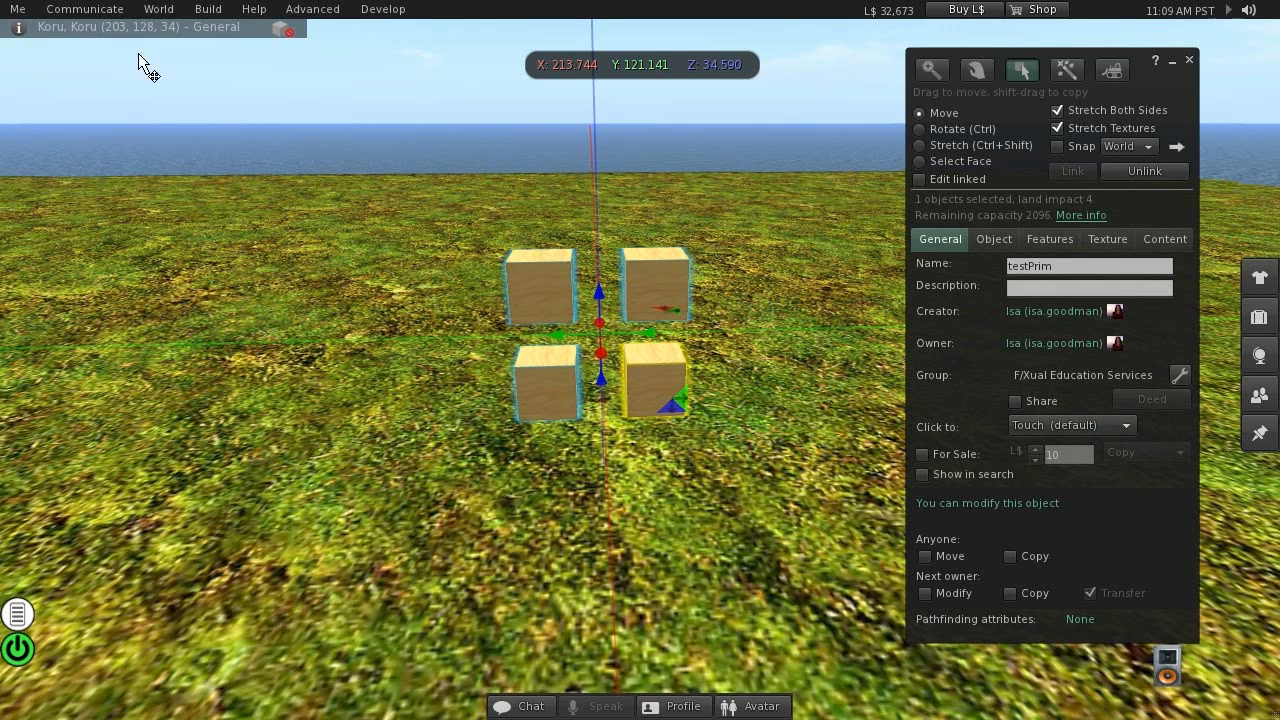
left_click(228, 12)
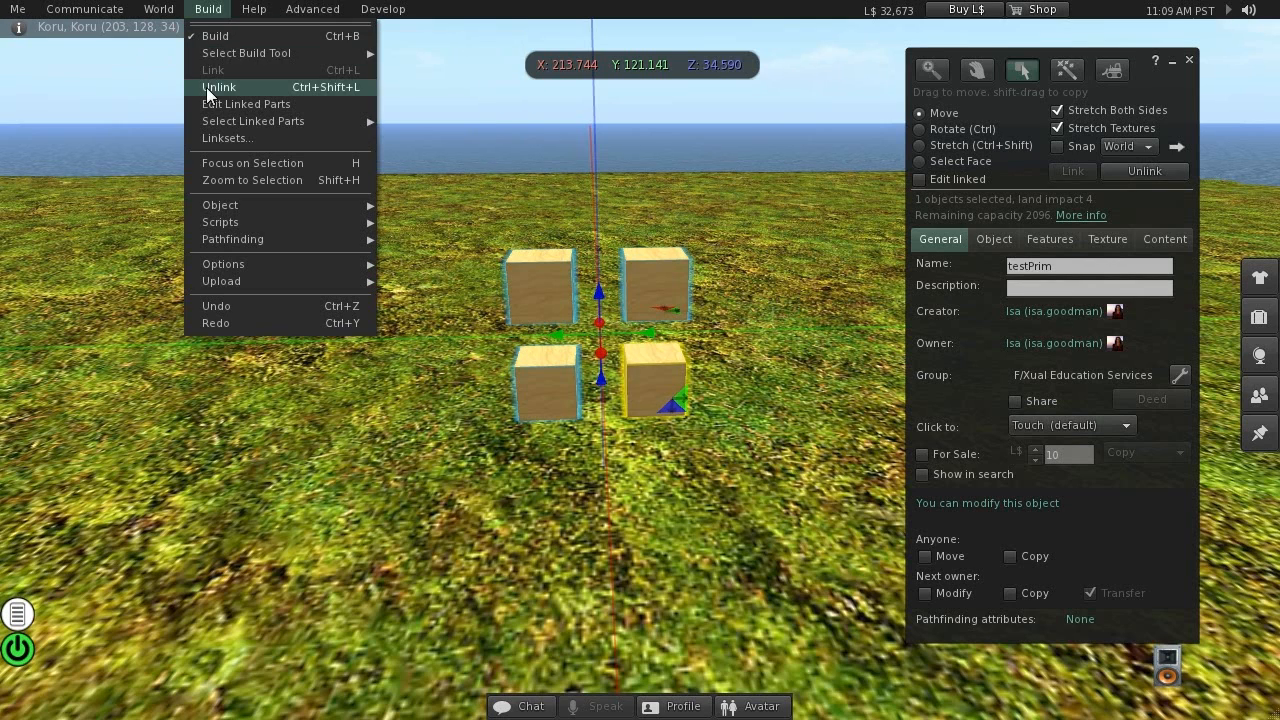
left_click(634, 346)
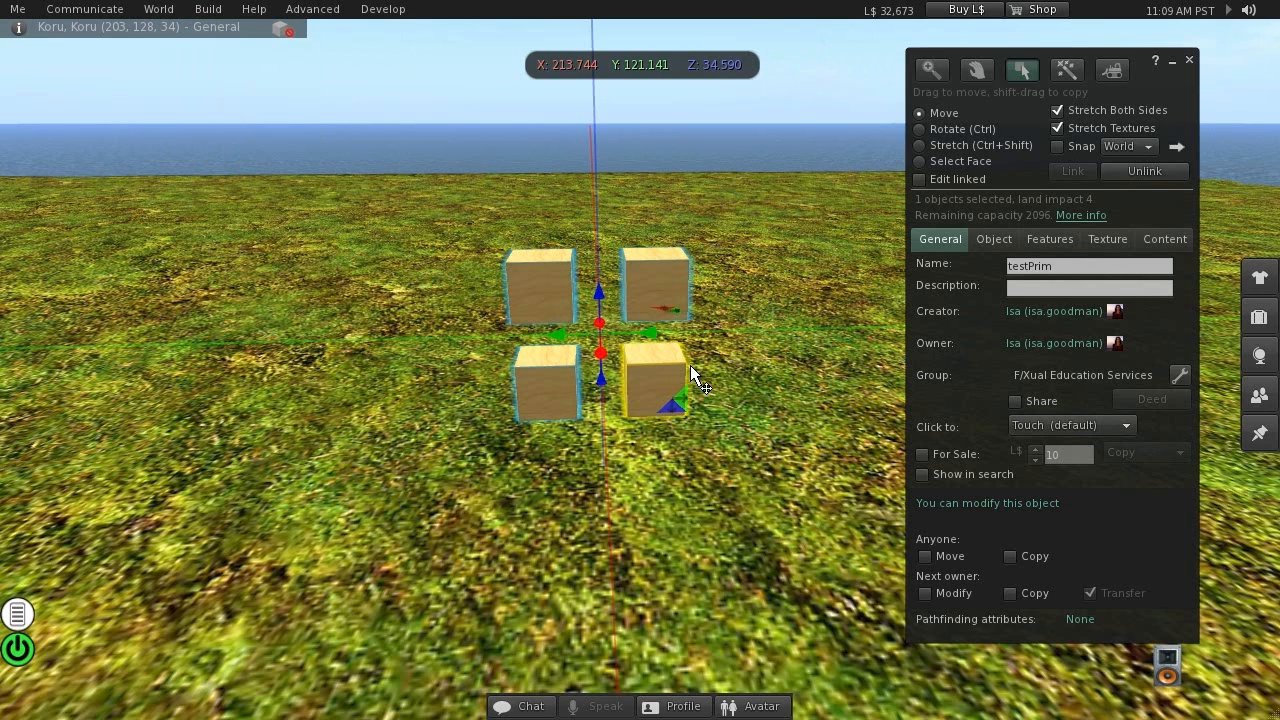
key("ctrl")
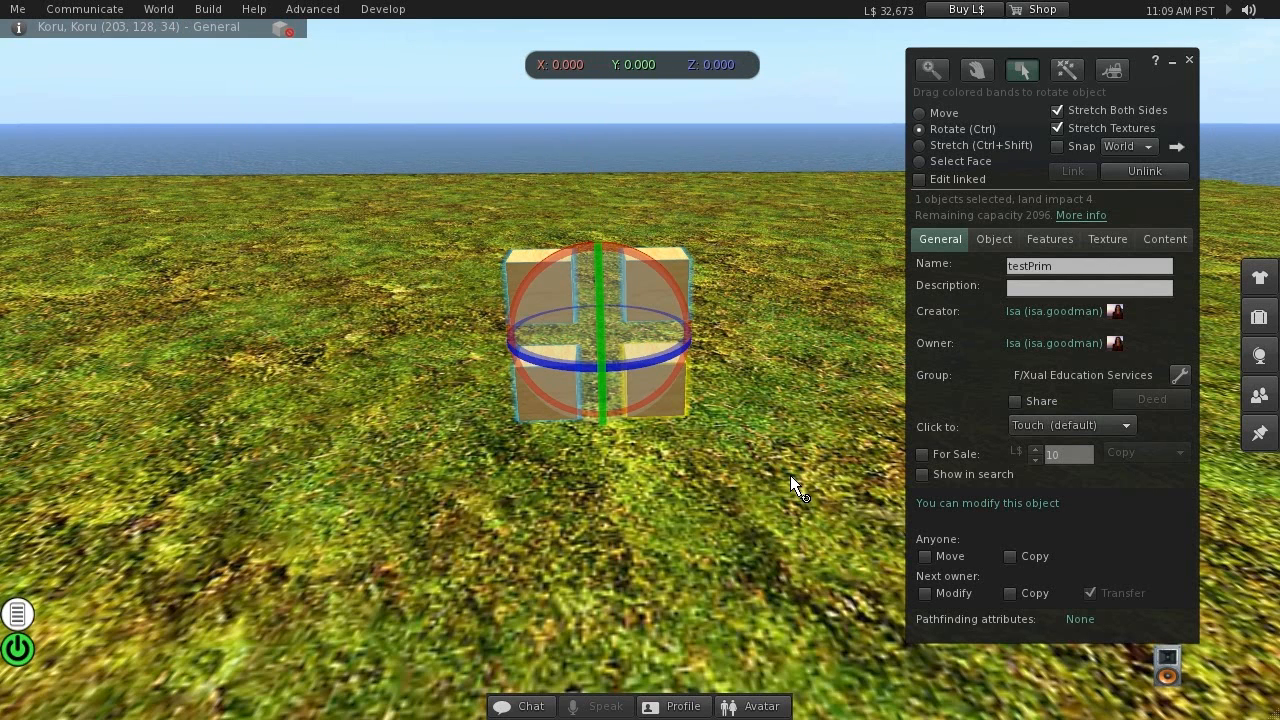
key("ctrl+shift")
key("ctrl+shift+l")
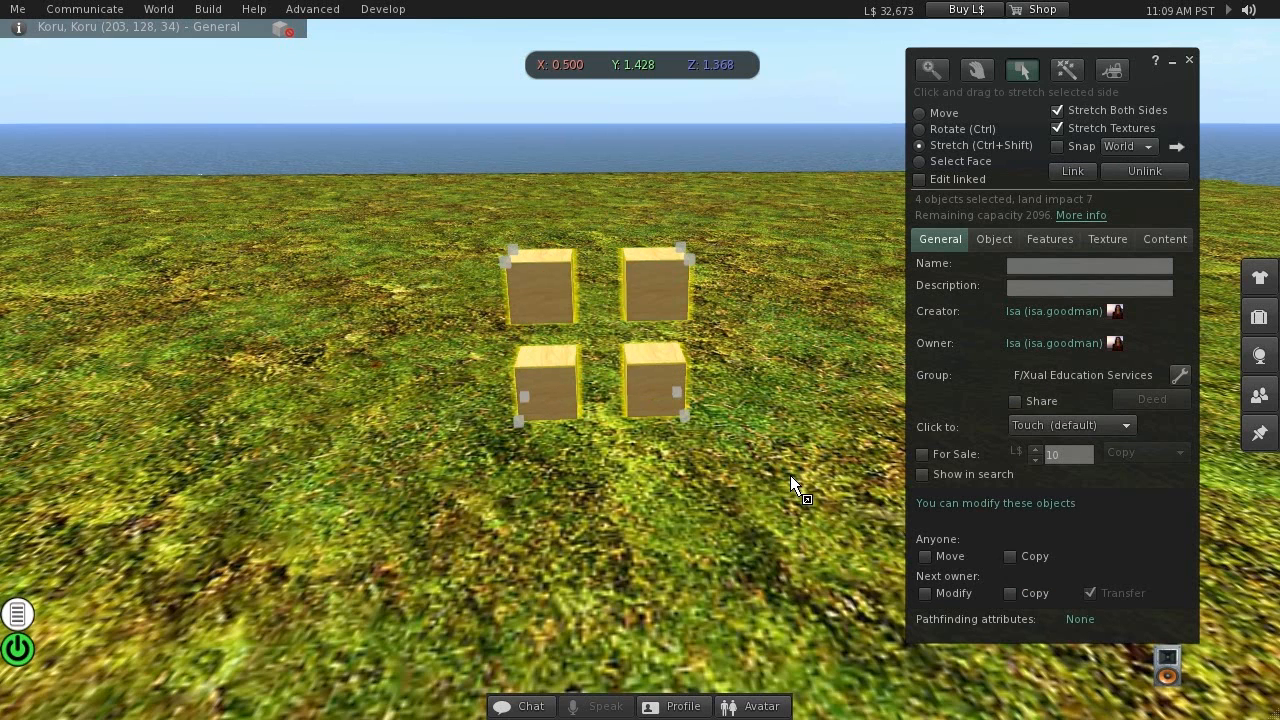
Select the unlinked boxes one at a time to check whether each is a separate object, and clear the selection
left_click(756, 409)
right_click(644, 291)
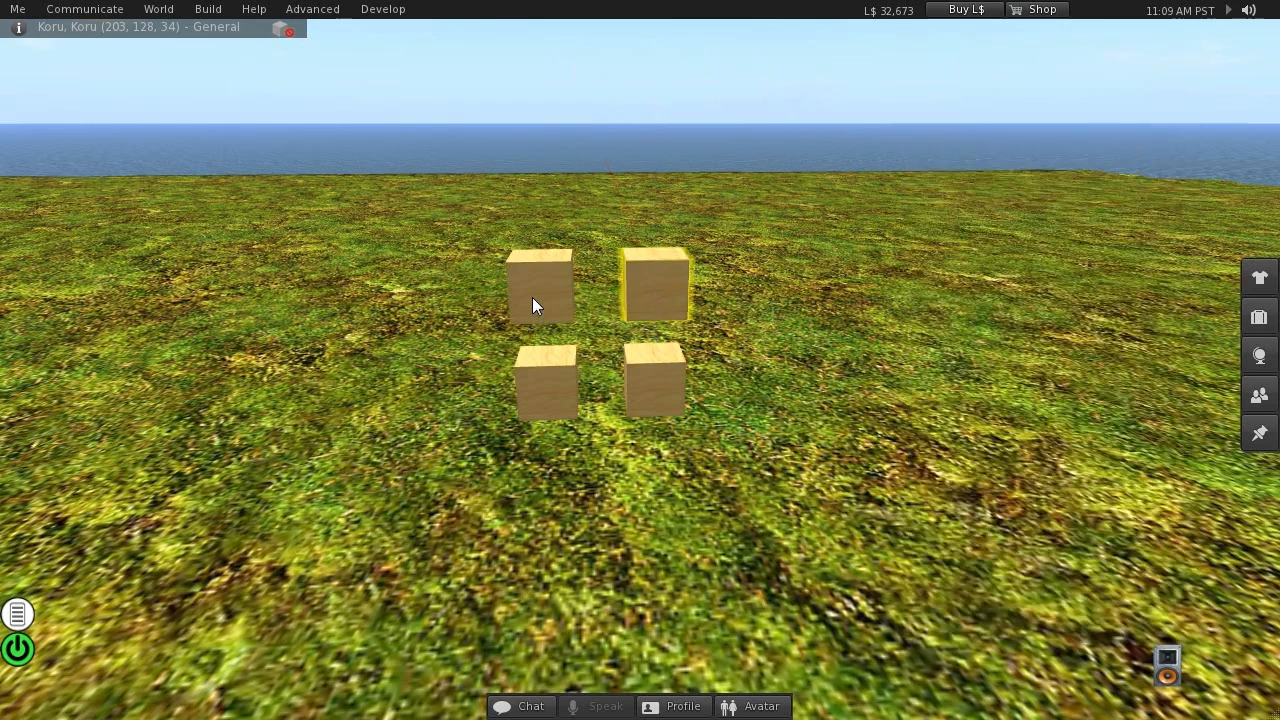
right_click(532, 297)
left_click(553, 382)
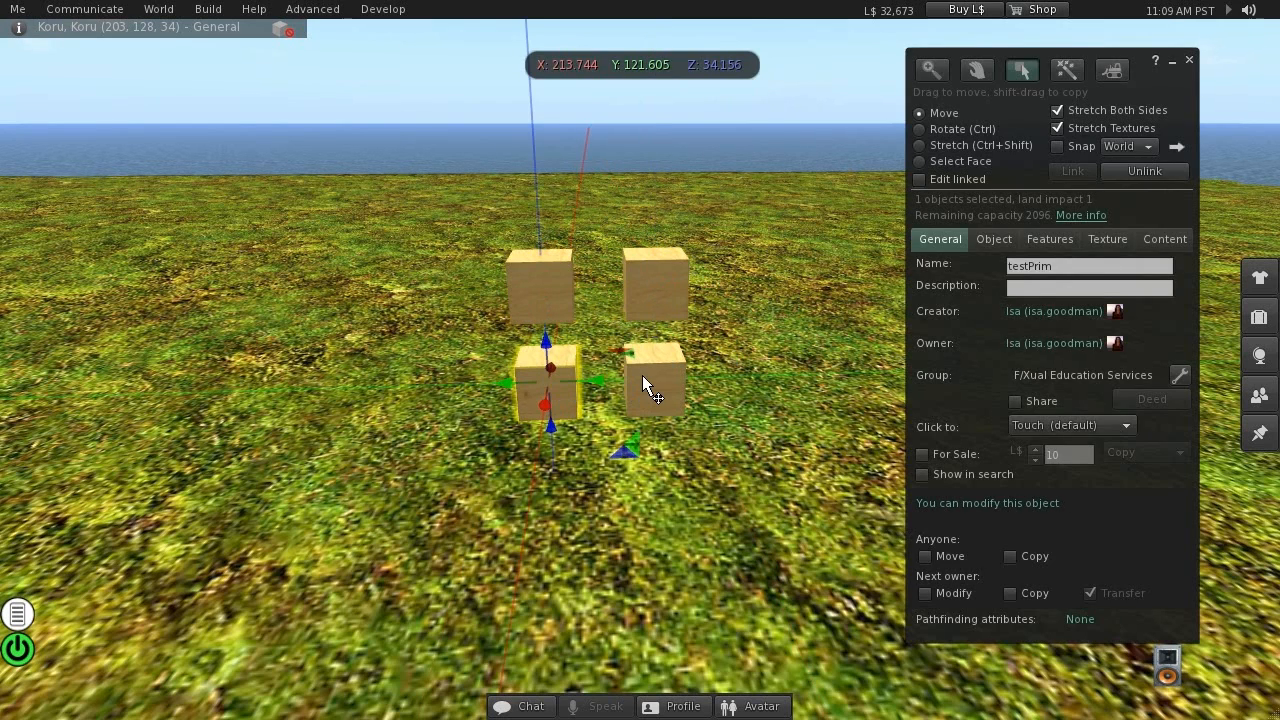
left_click(646, 378)
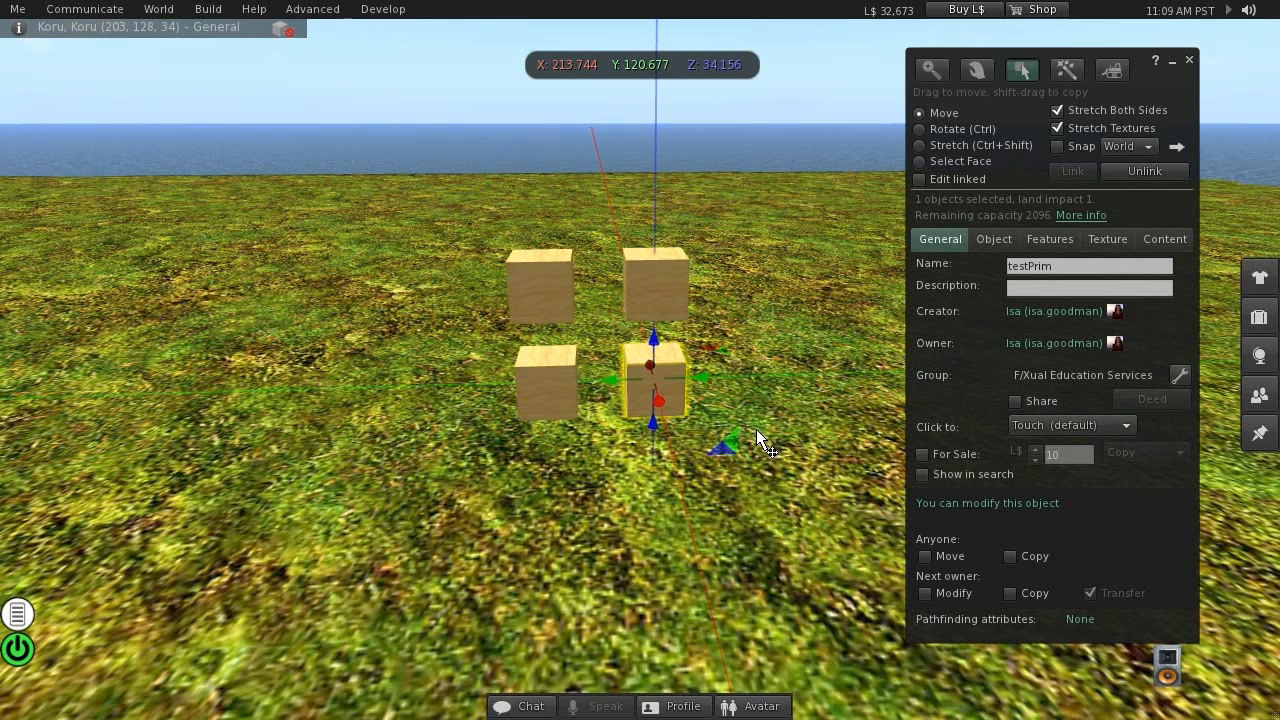
left_click_drag(642, 304, 642, 396, "ctrl+alt")
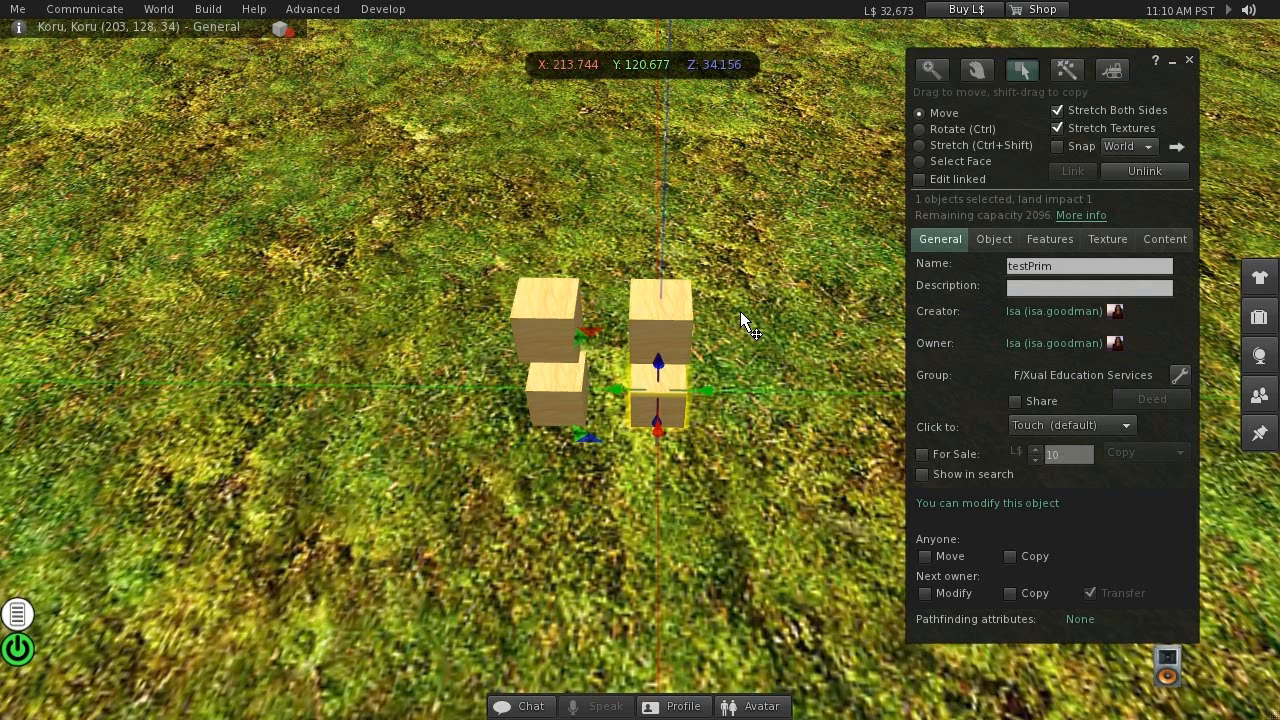
left_click(739, 314)
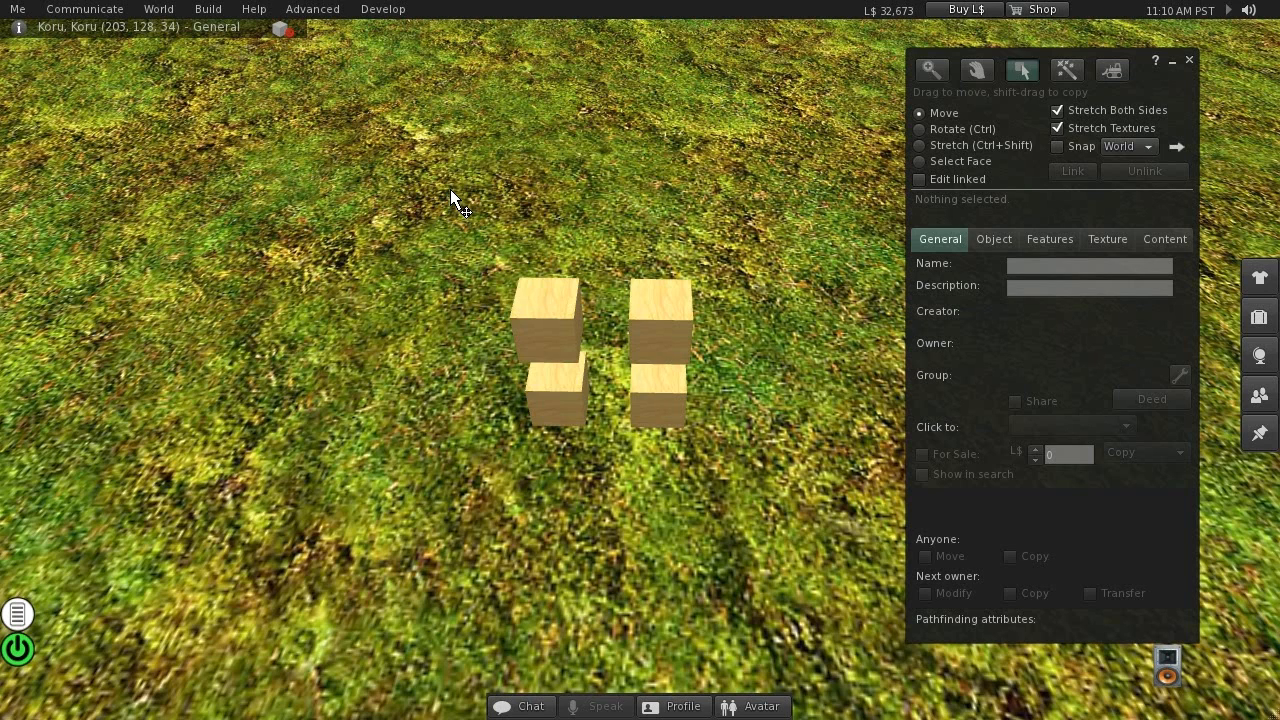
Select all four separate boxes together and link them into one object
key("Escape")
left_click_drag(450, 190, 769, 508)
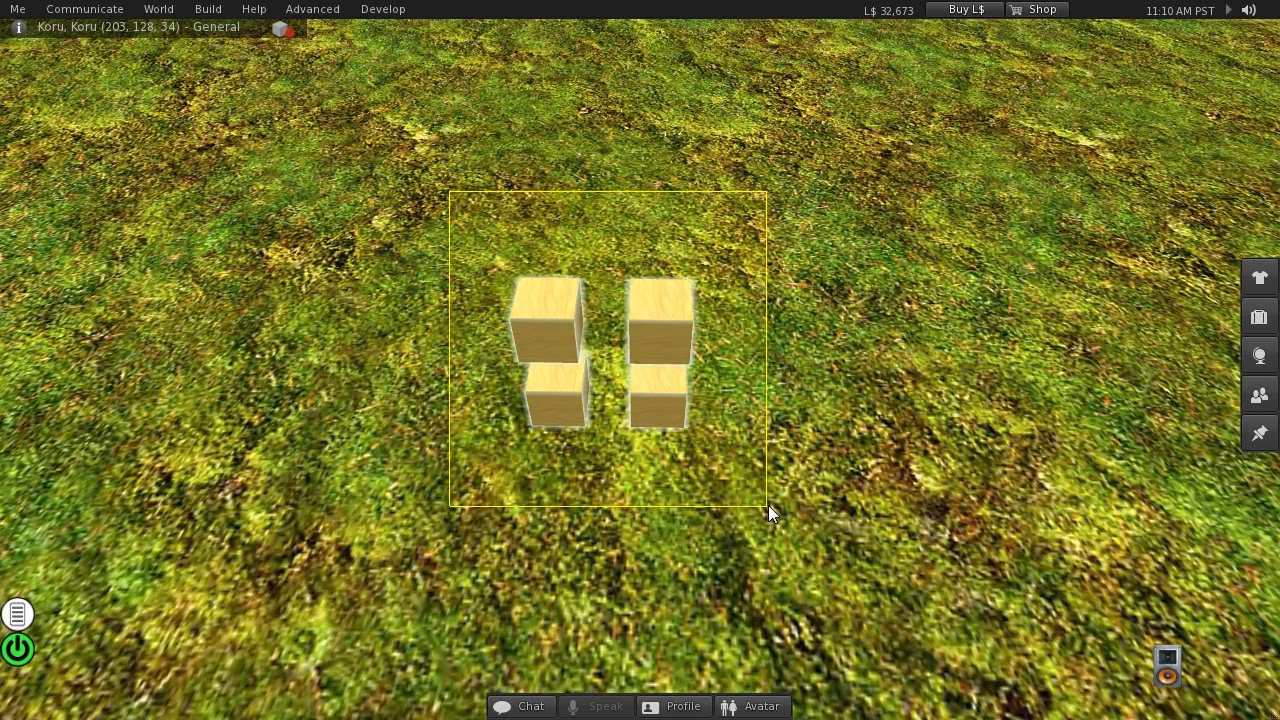
left_click_drag(768, 505, 766, 505)
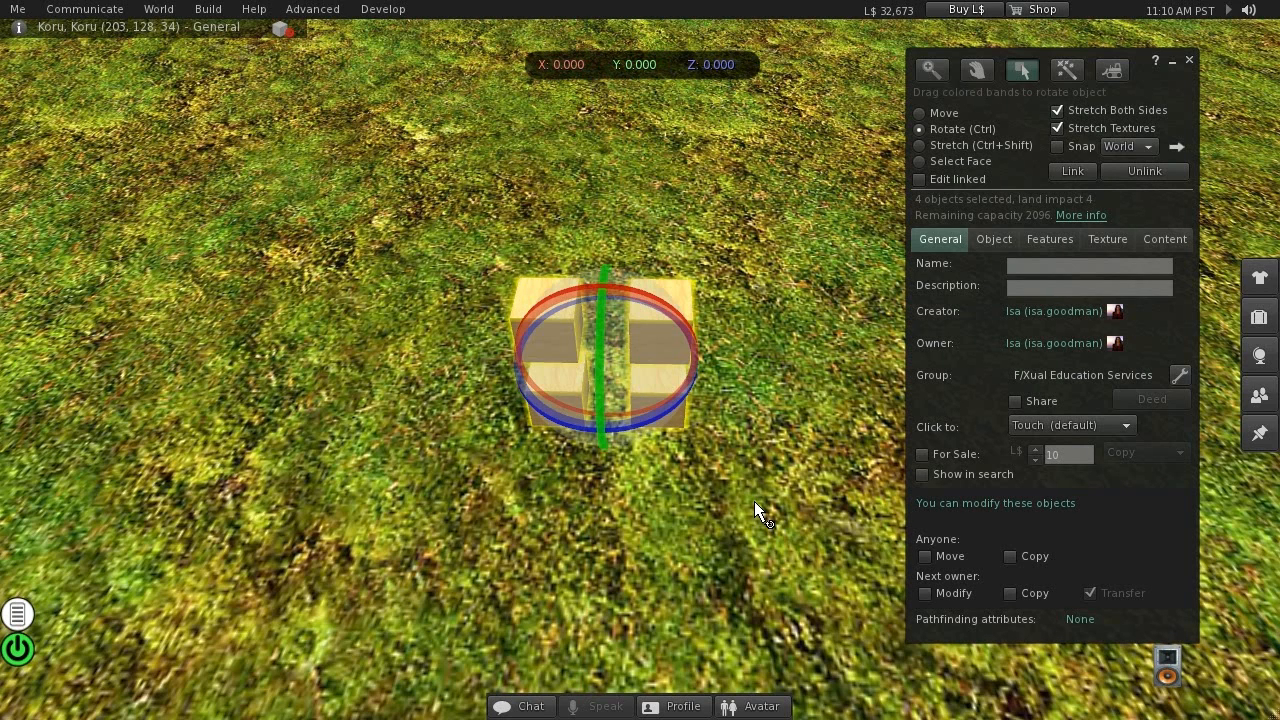
key("ctrl+l")
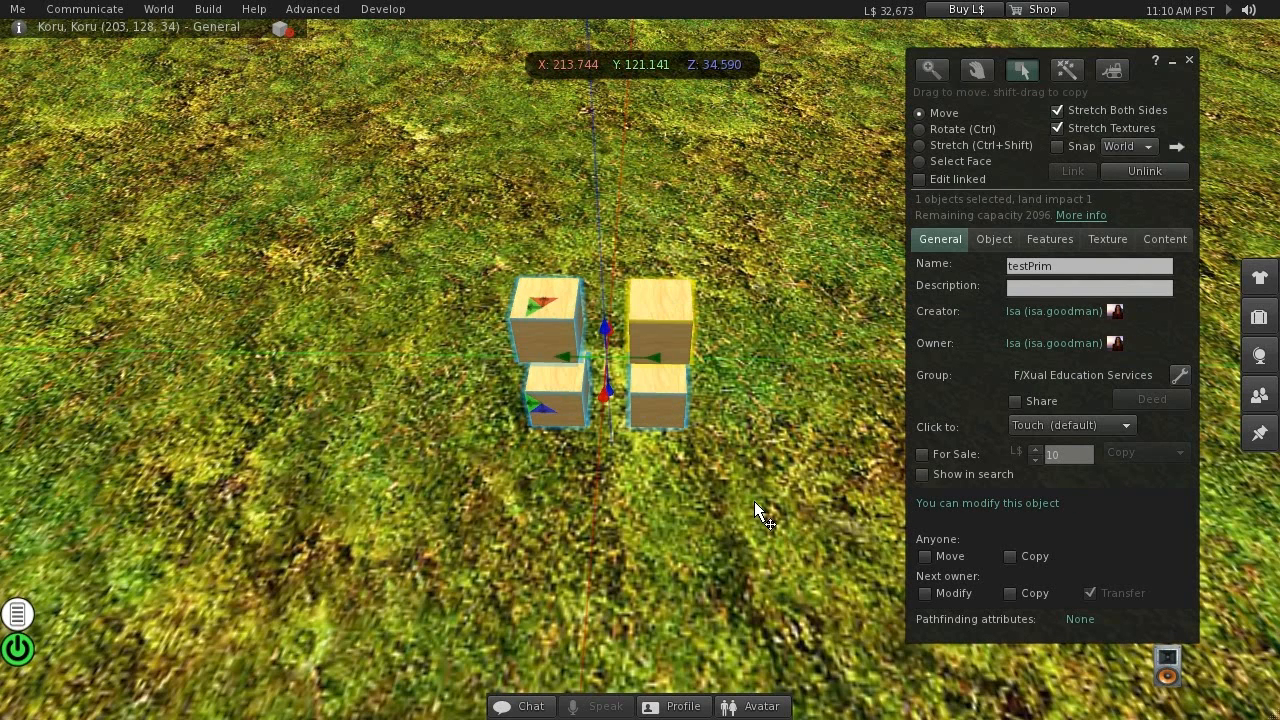
Turn on Edit linked for the four-box object and select its boxes individually
left_click_drag(670, 343, 641, 370, "ctrl+alt")
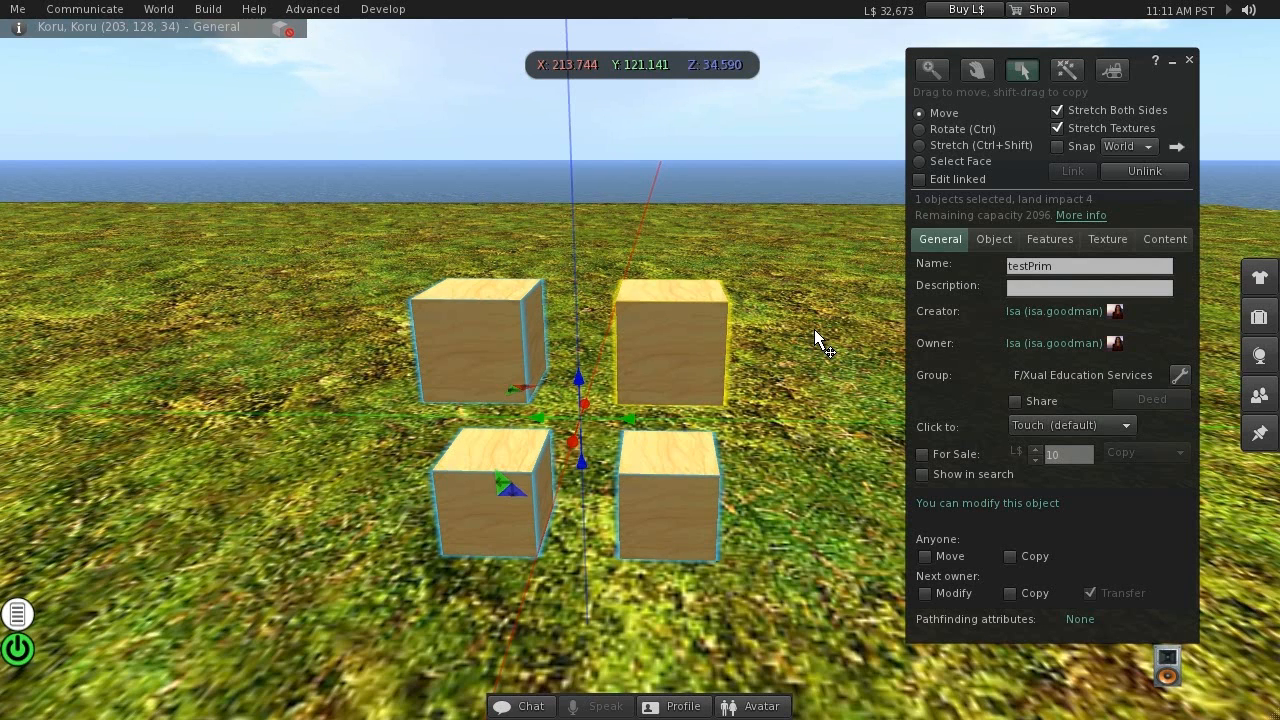
left_click(918, 179)
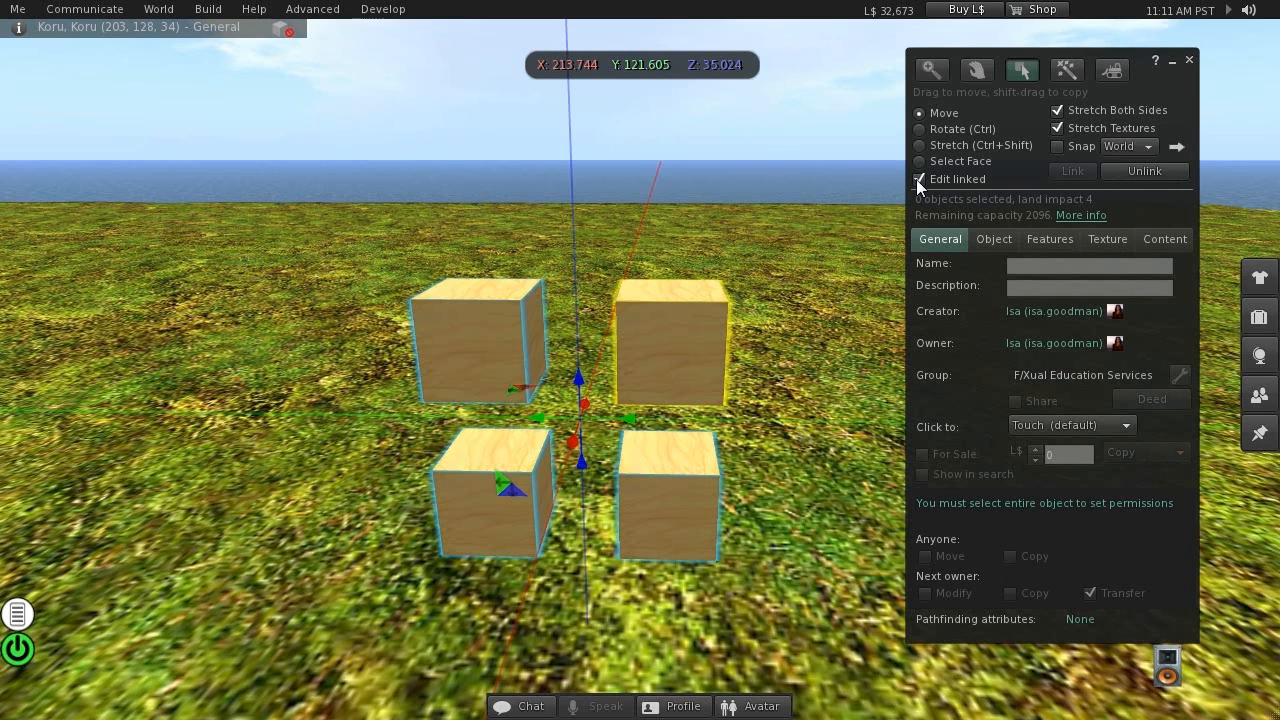
left_click(688, 365)
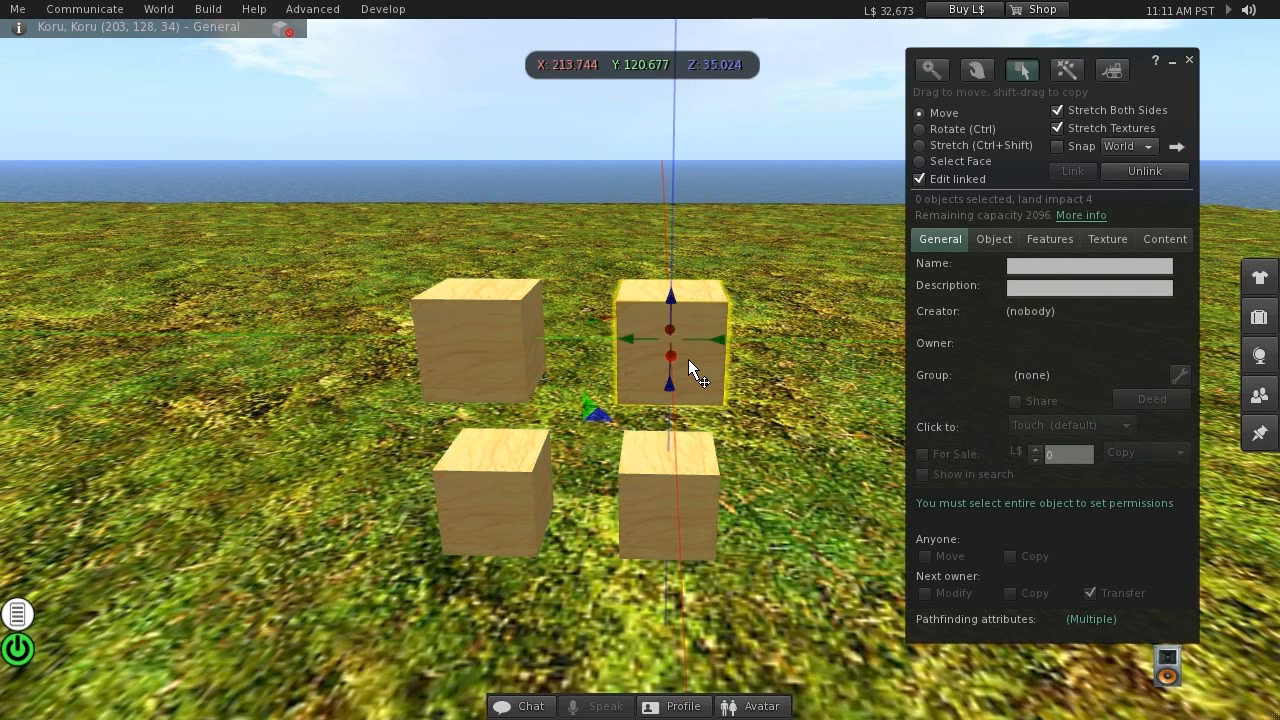
left_click(663, 490)
left_click(477, 505)
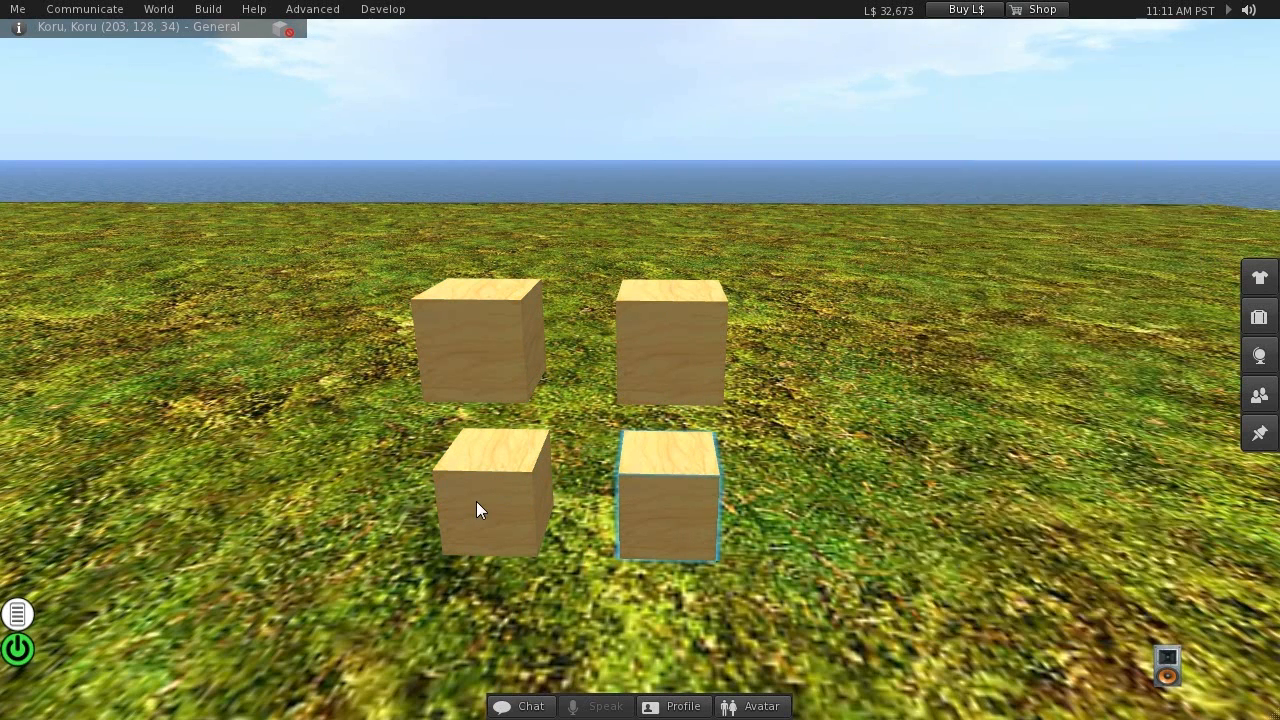
Within the linked object, spread the two upper boxes outward along Y and raise the lower left box to about Z 35.96
left_click(486, 349)
left_click_drag(526, 339, 392, 338)
left_click(513, 465)
left_click_drag(495, 452, 480, 84)
left_click(648, 345)
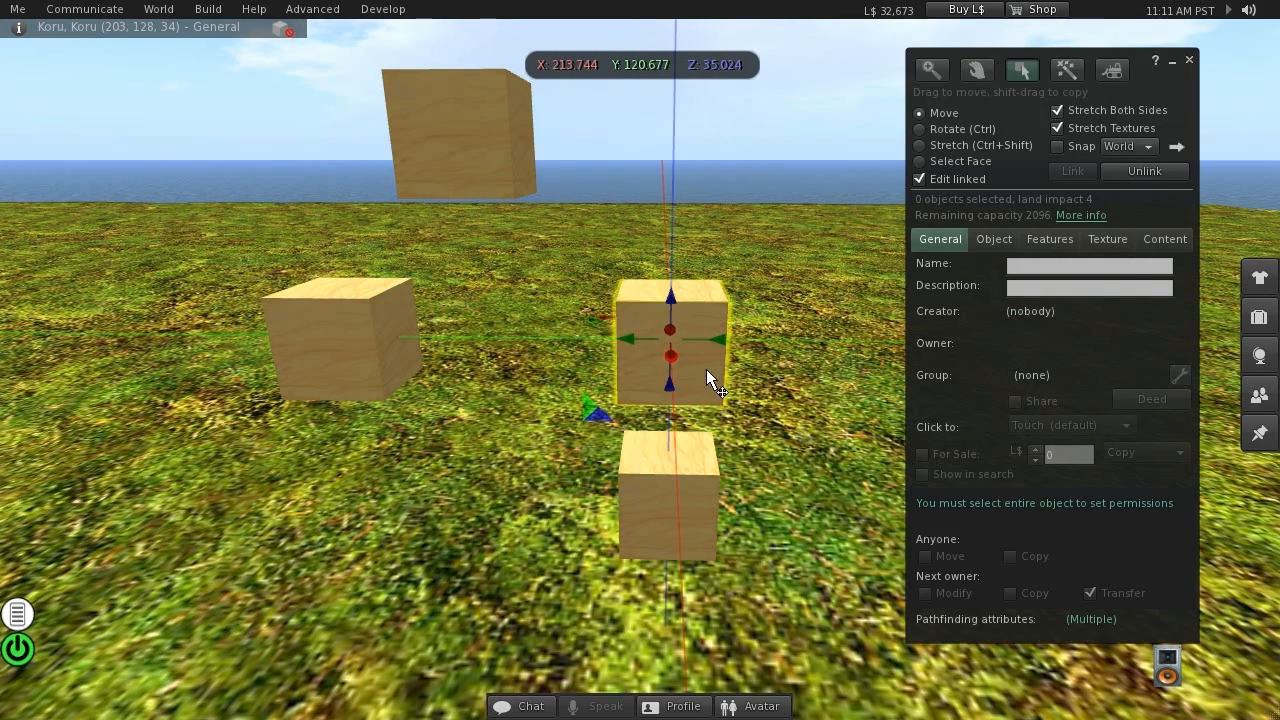
left_click_drag(724, 343, 841, 338)
Rotate the remaining lower box and the raised box individually about their vertical axes within the linked object
left_click(700, 489)
key("ctrl")
left_click_drag(720, 540, 575, 560, "ctrl")
left_click(482, 169)
key("ctrl")
left_click_drag(474, 127, 592, 193, "ctrl")
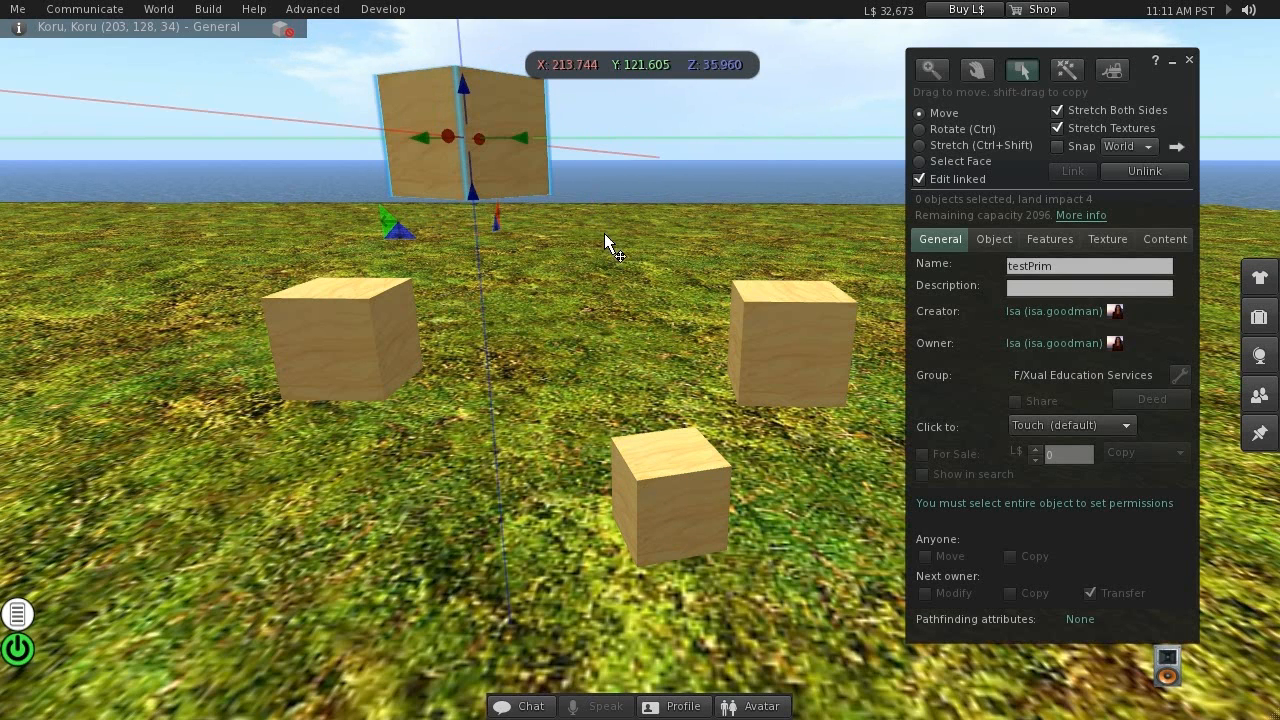
Turn off Edit linked and move the whole linked object to about Y 121.17, Z 35.22
left_click(918, 178)
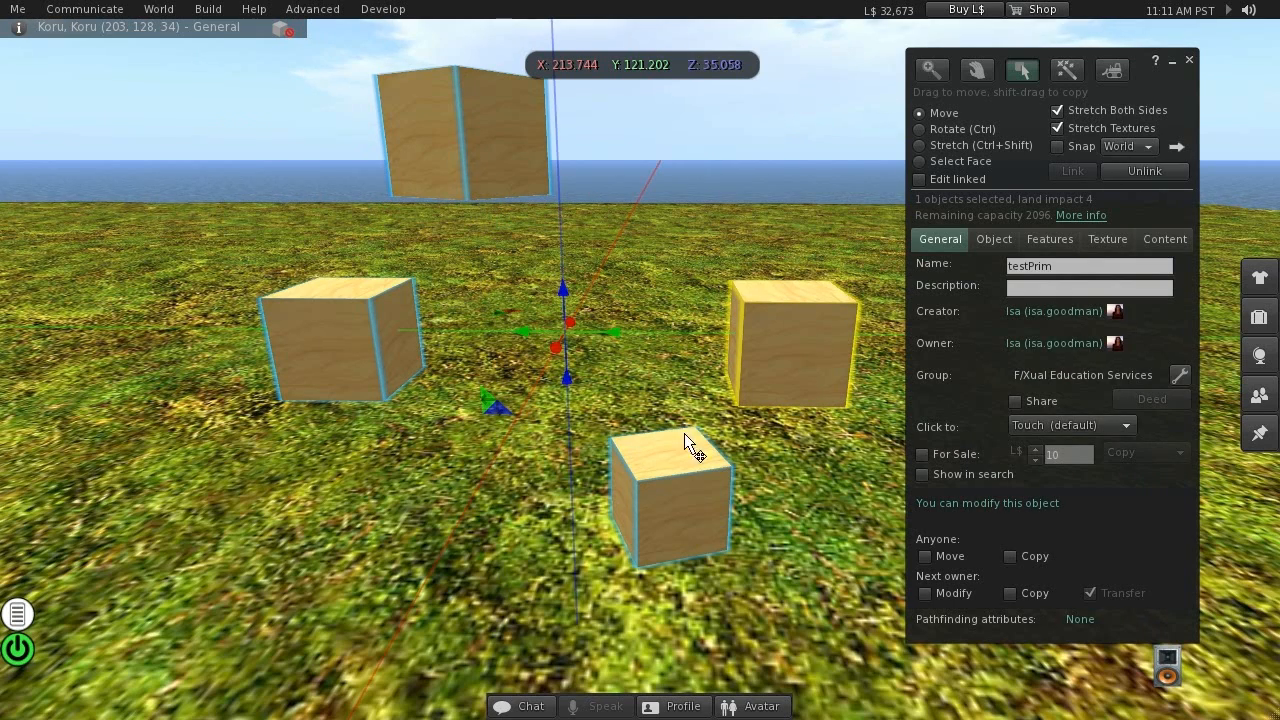
left_click_drag(564, 292, 588, 257)
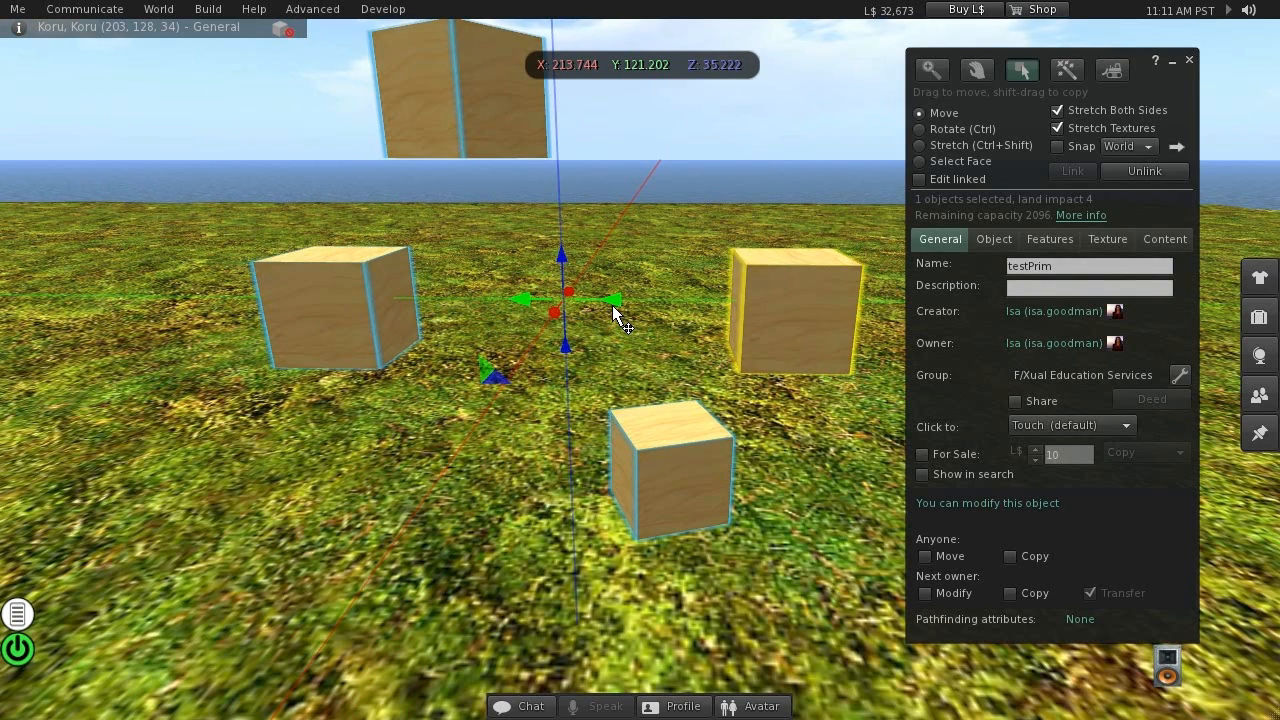
left_click_drag(614, 310, 623, 343)
Rotate the whole linked object back and forth about the vertical axis, ending at a Z rotation of 7°
left_click_drag(633, 434, 666, 345, "ctrl+alt")
key("ctrl")
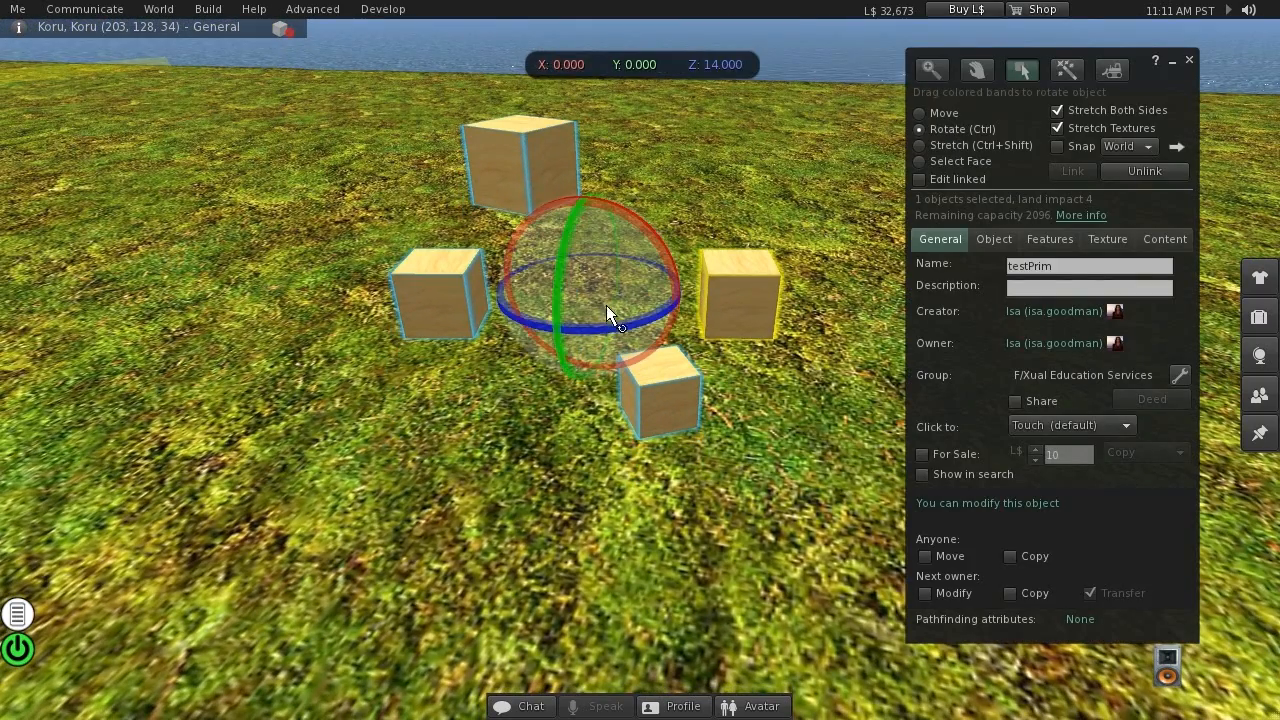
key("ctrl")
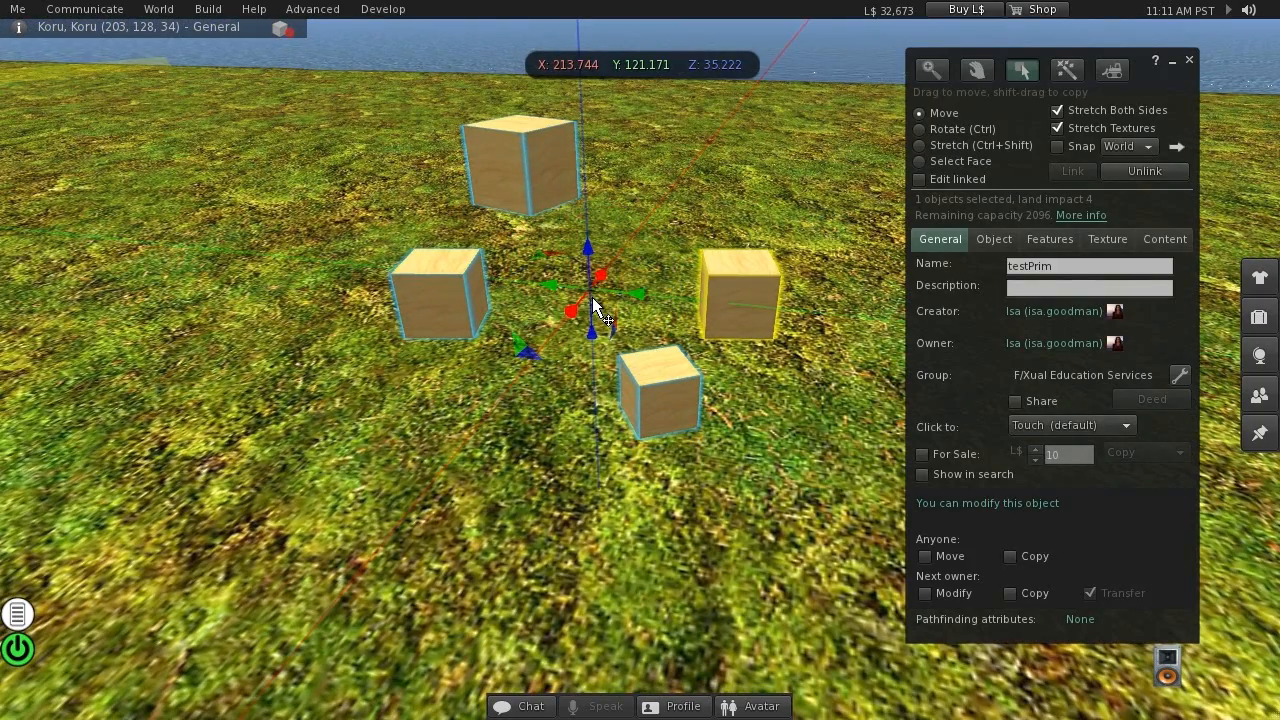
key("ctrl")
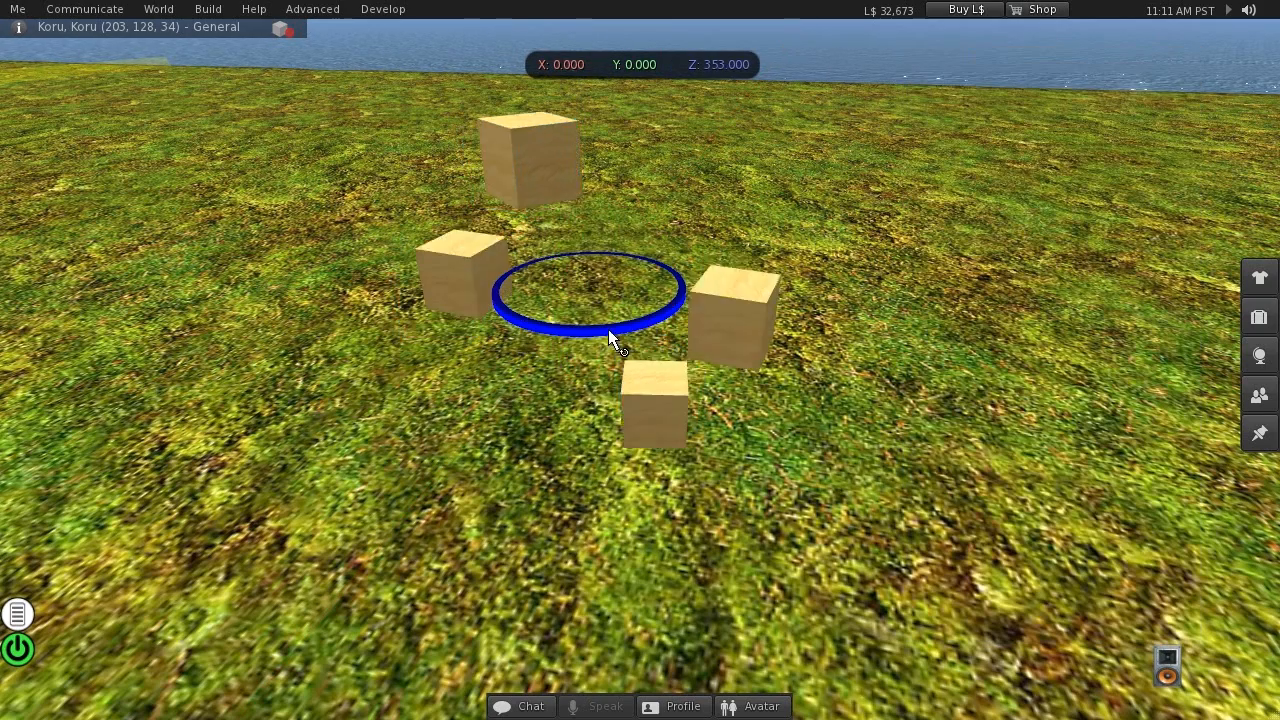
left_click_drag(608, 329, 641, 321, "ctrl")
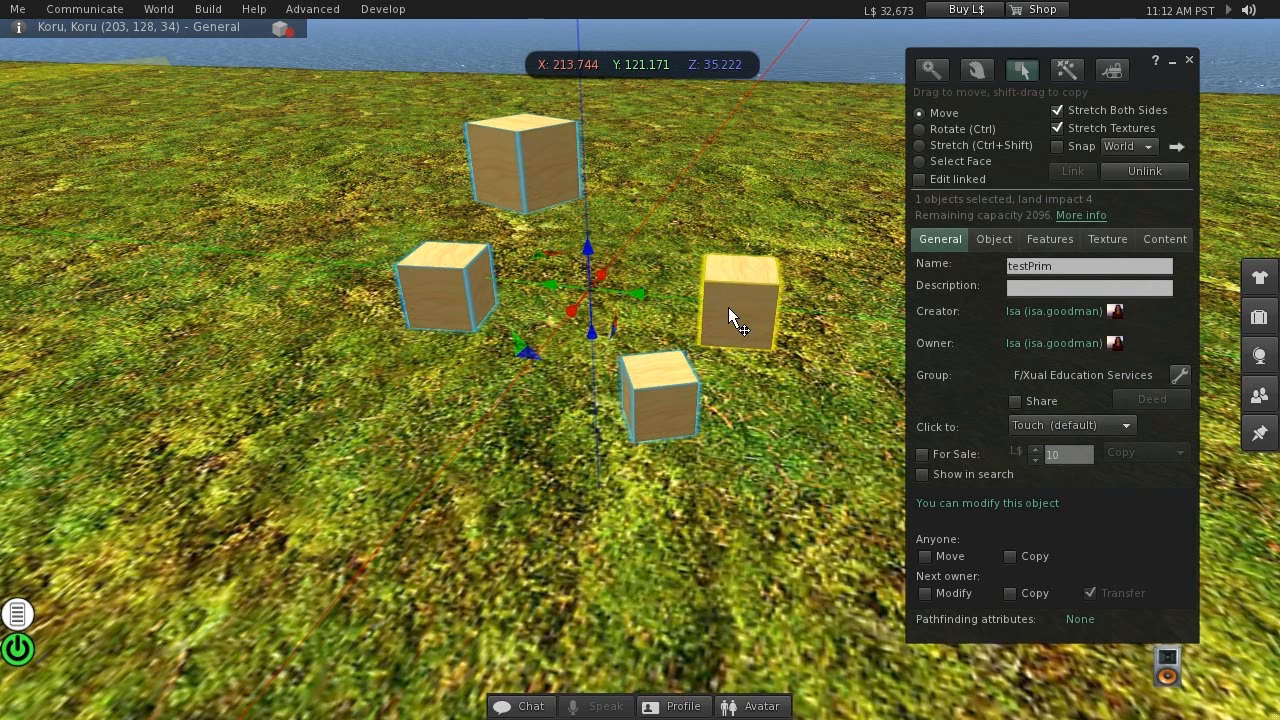
Swing the linked object's X rotation through 58° and 345° using its numeric rotation settings, ending at 357°
left_click(992, 239)
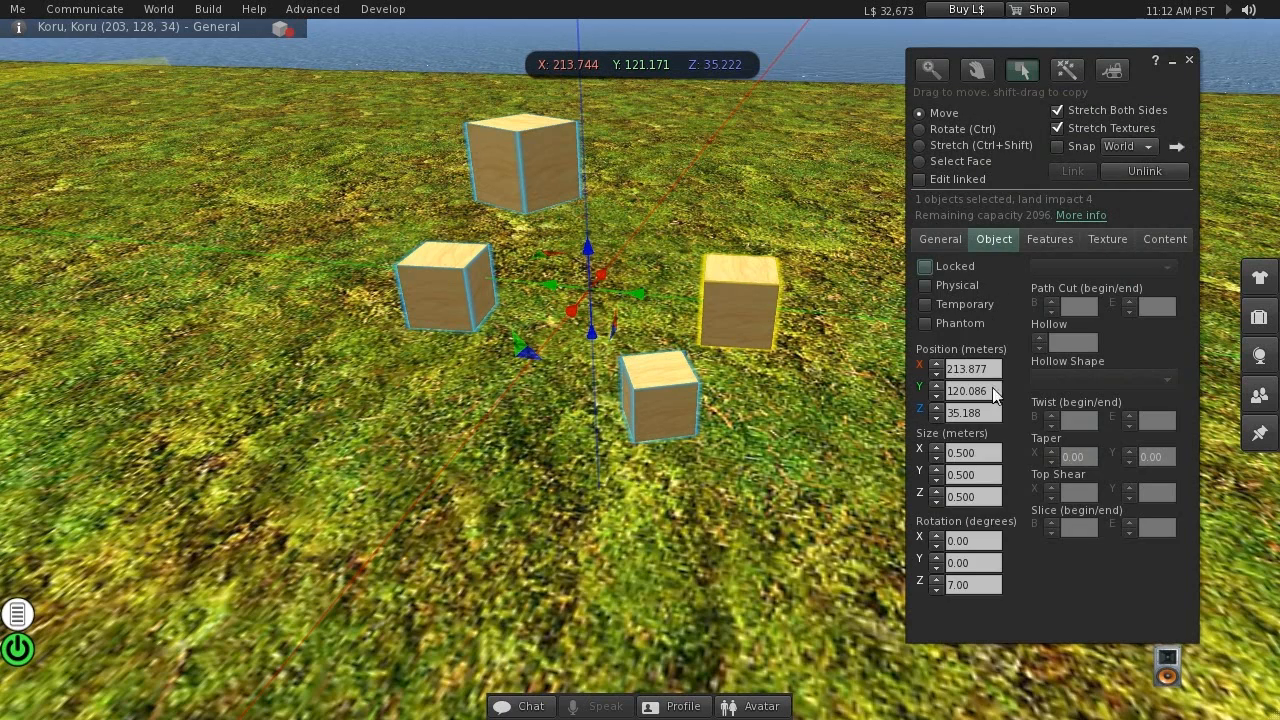
left_click(940, 535)
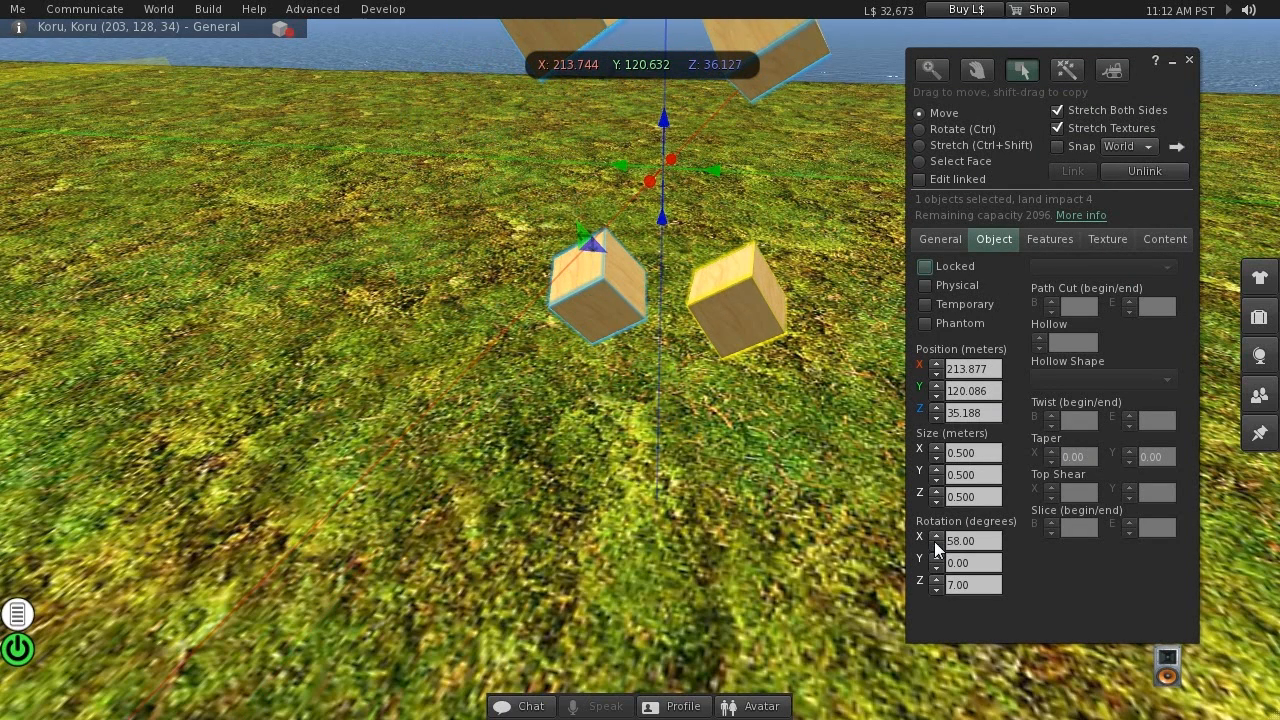
left_click(937, 547)
left_click(937, 547)
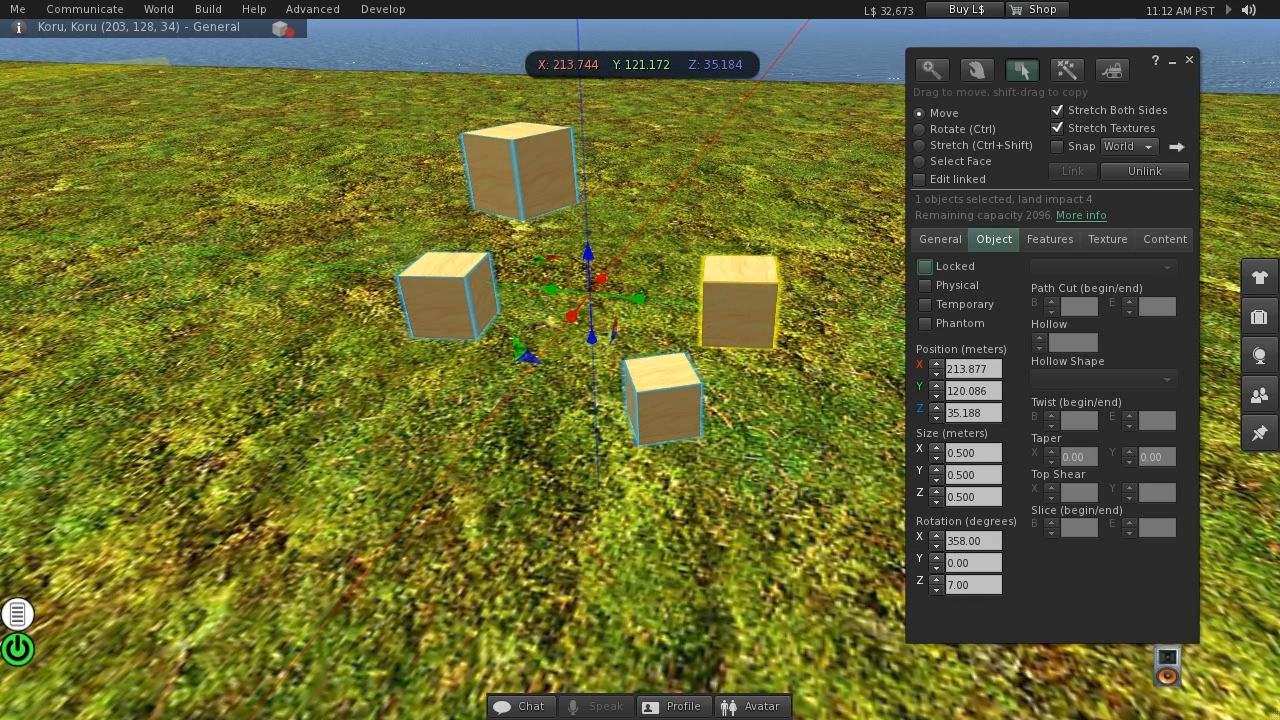
left_click(937, 547)
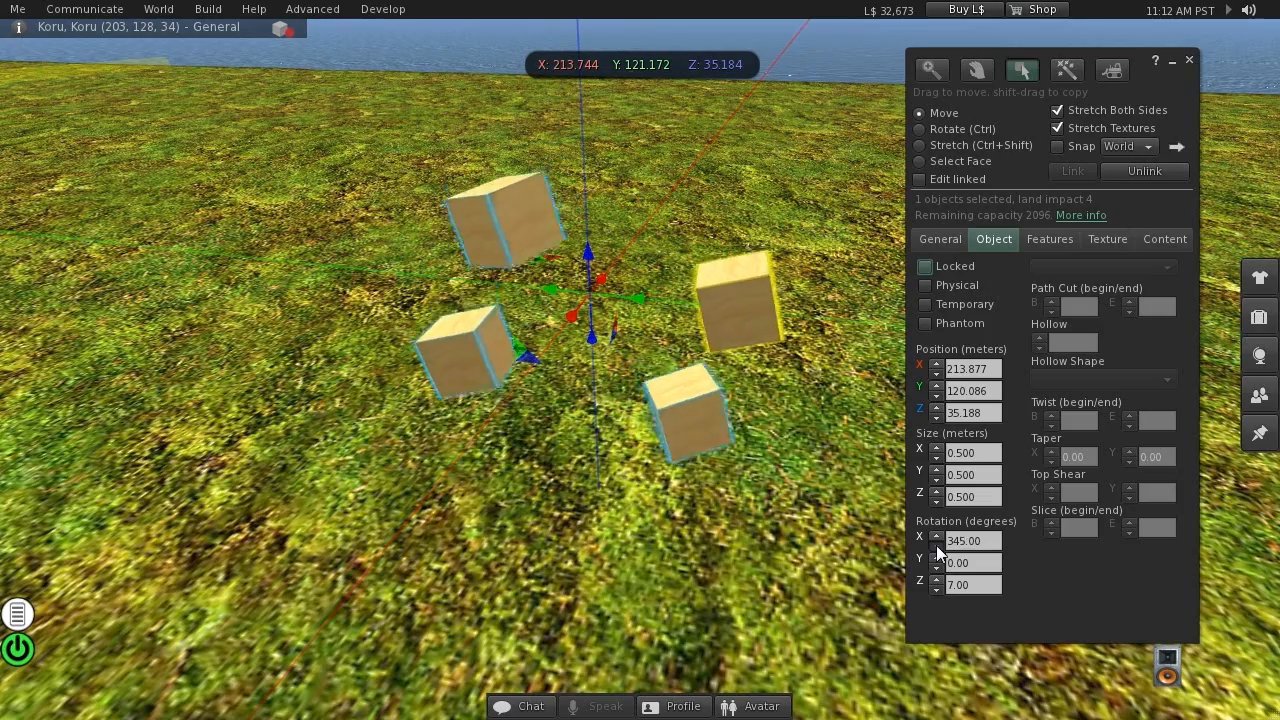
left_click(937, 547)
left_click(939, 545)
left_click(938, 537)
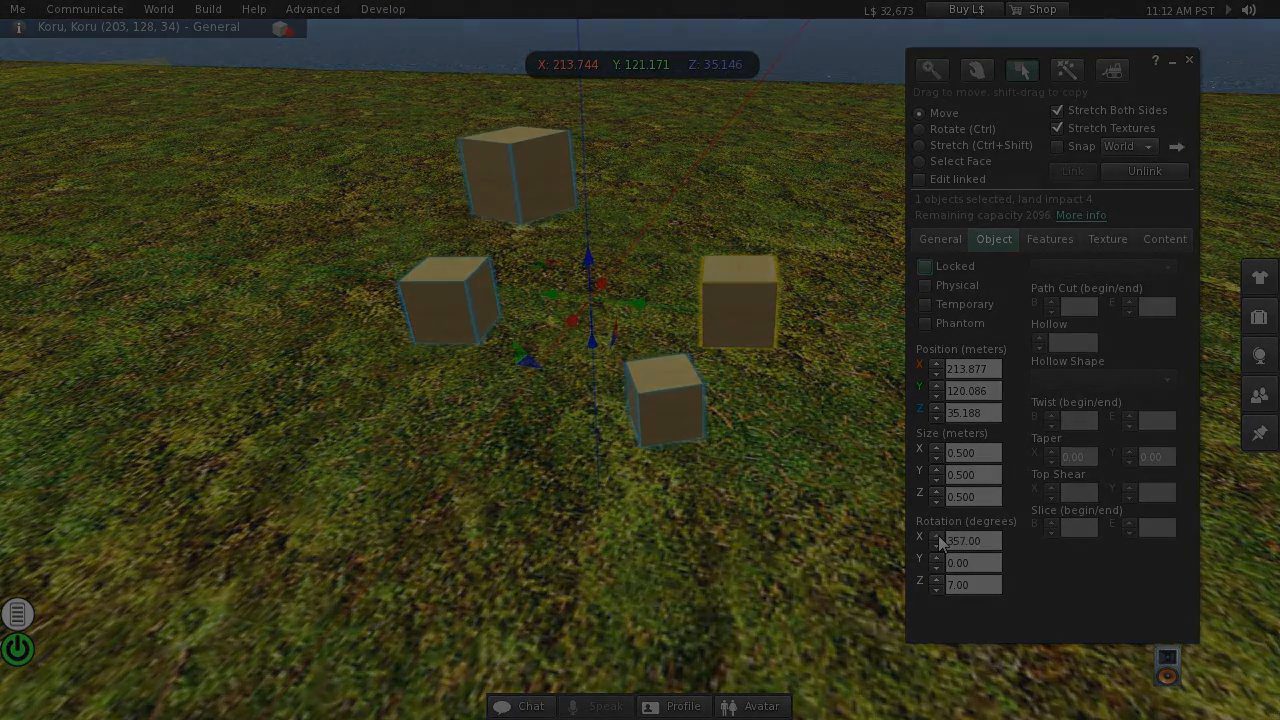